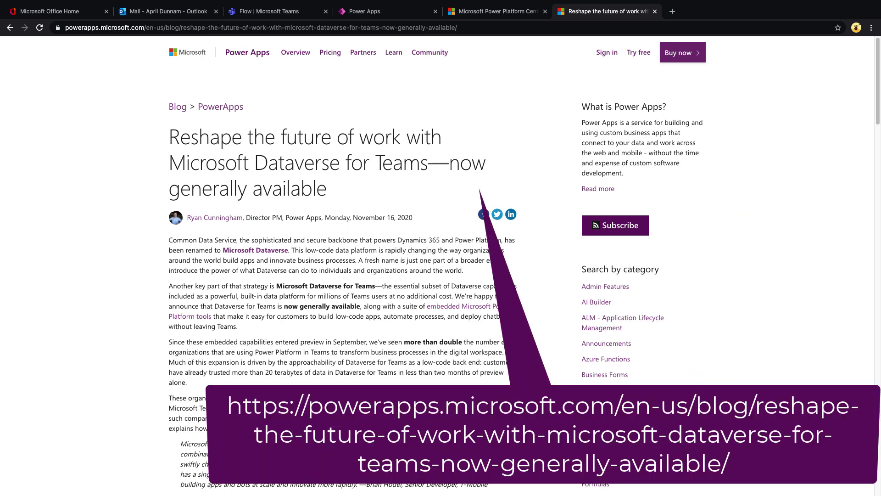
Step: Scroll the Dataverse for Teams GA post to the 'Govern and secure low code in Teams' section
{"action": "scroll", "coordinate": [106, 383], "scroll_direction": "down", "scroll_amount": 20}
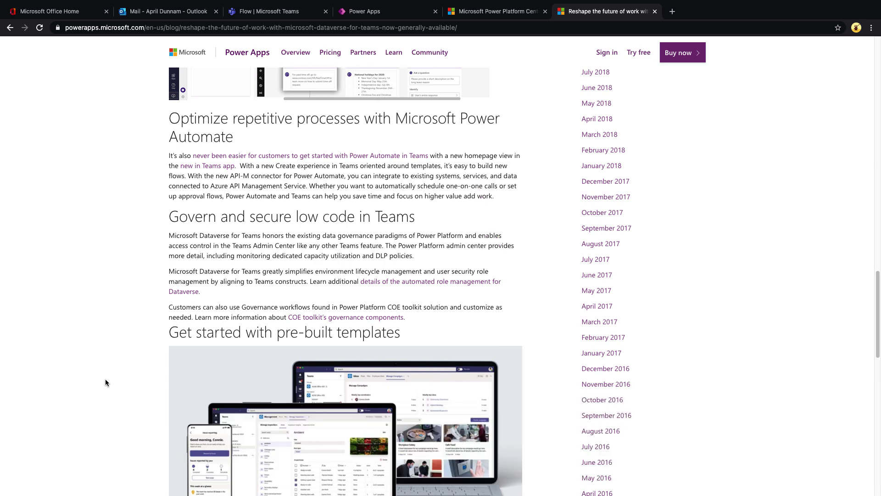
{"action": "scroll", "coordinate": [539, 261], "scroll_direction": "up", "scroll_amount": 5}
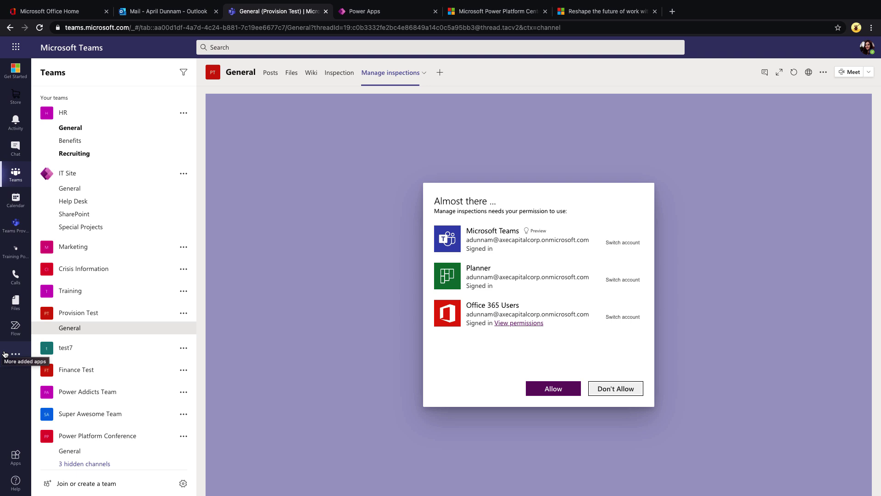
Step: View the IT Site team's General channel posts, then switch to the CoE Starter Kit docs
{"action": "left_click", "coordinate": [96, 189]}
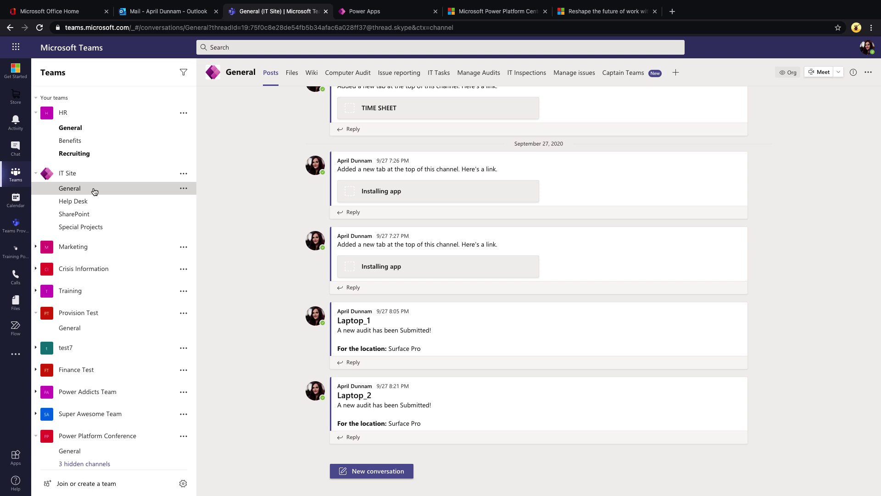
{"action": "key", "text": "ctrl+5"}
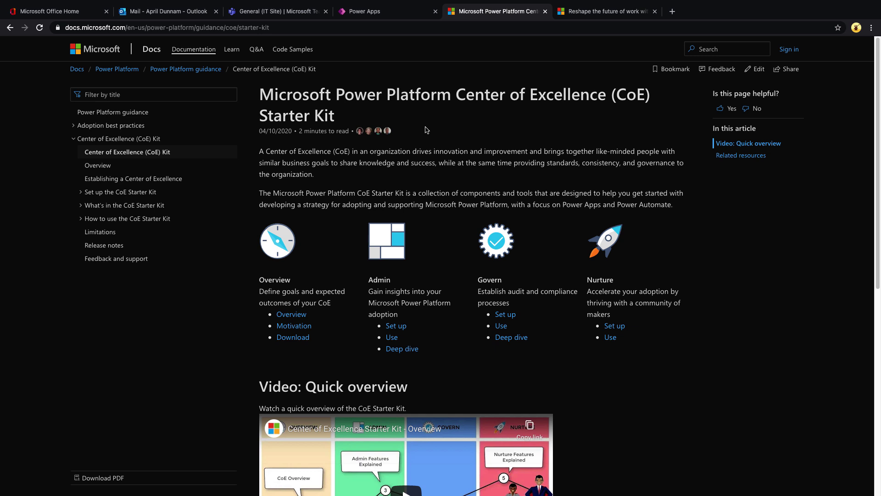
Step: Switch to the Power Apps Solutions list for the COE environment
{"action": "key", "text": "ctrl+shift+Tab"}
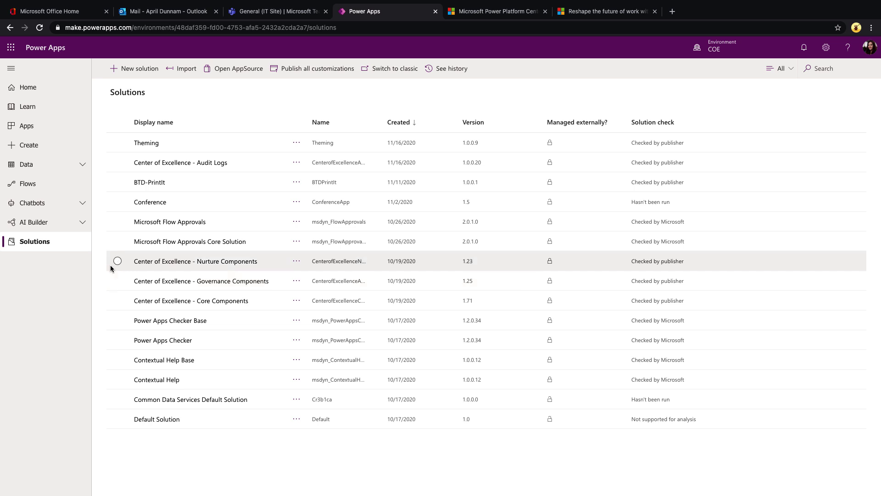
Step: Switch to the coePBIDB report's CoE Starter Kit Dashboard in Power BI
{"action": "key", "text": "ctrl+1"}
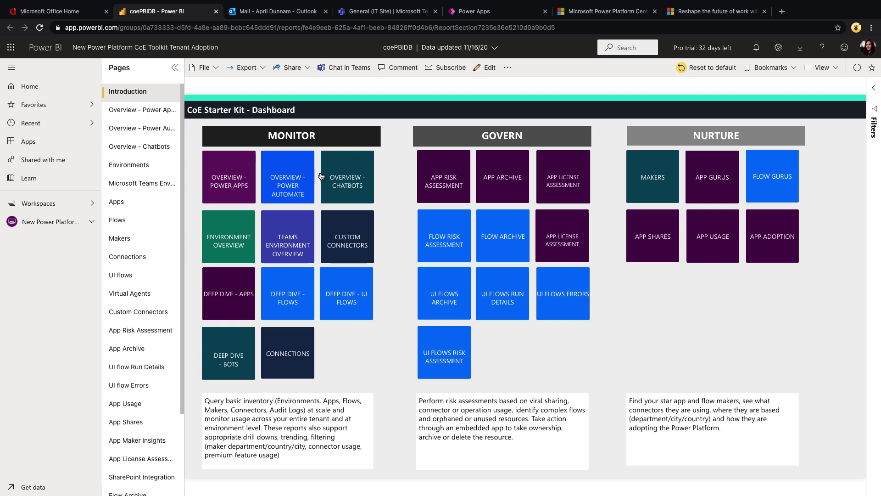
Step: Browse the Power Apps, Power Automate and Chatbots overview pages, ending on Microsoft Teams Environments
{"action": "left_click", "coordinate": [140, 116]}
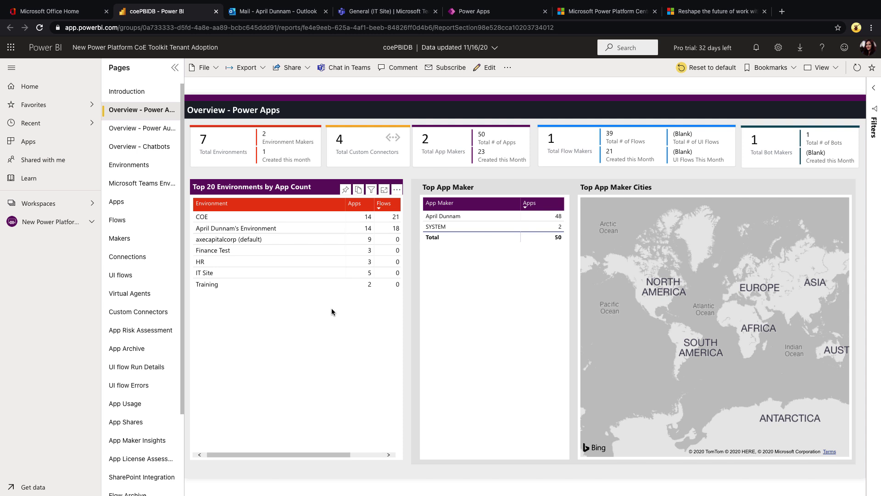
{"action": "left_click", "coordinate": [150, 134]}
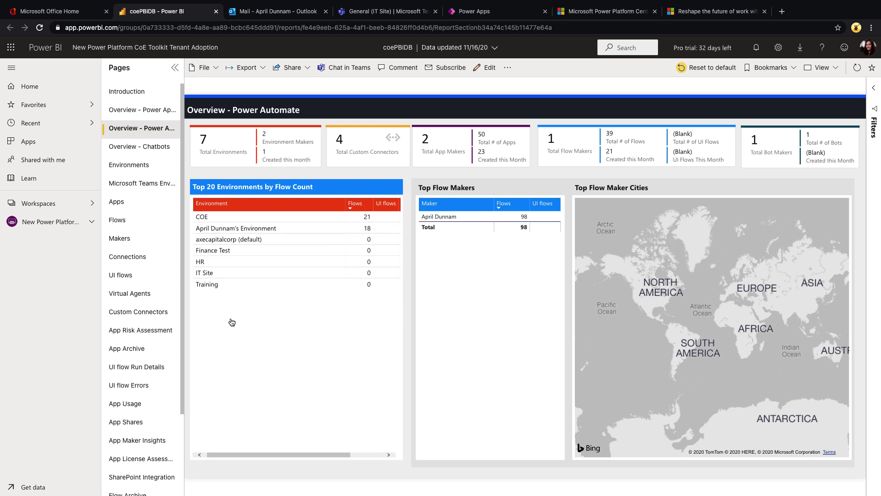
{"action": "left_click", "coordinate": [129, 148]}
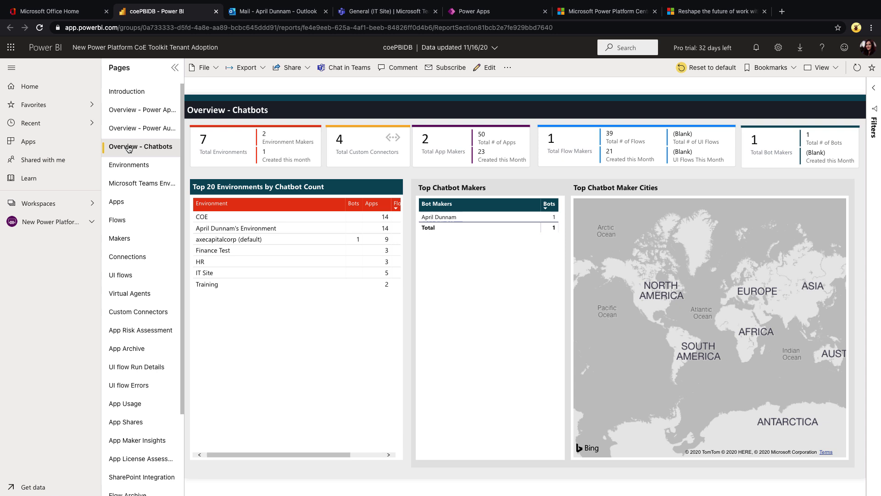
{"action": "left_click", "coordinate": [147, 184]}
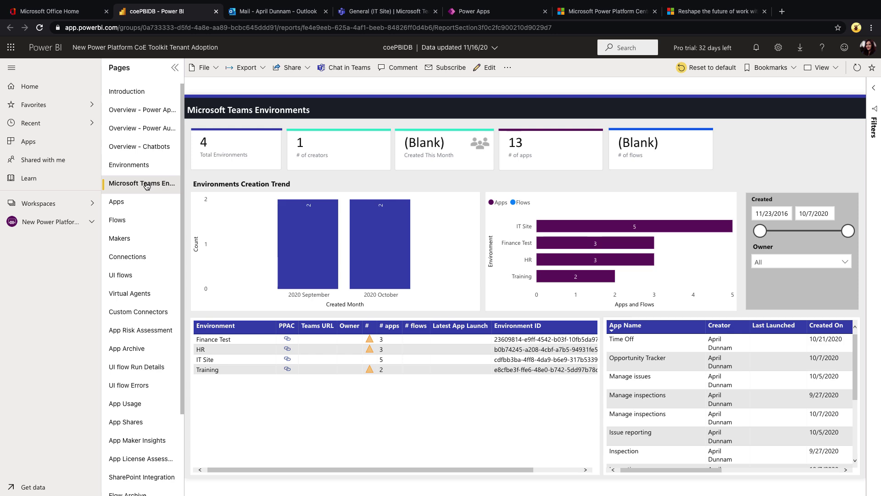
{"action": "left_click", "coordinate": [779, 17]}
Step: View the admin center's Power Apps analytics Location and Service Performance reports, then return to Power BI
{"action": "type", "text": "adm"}
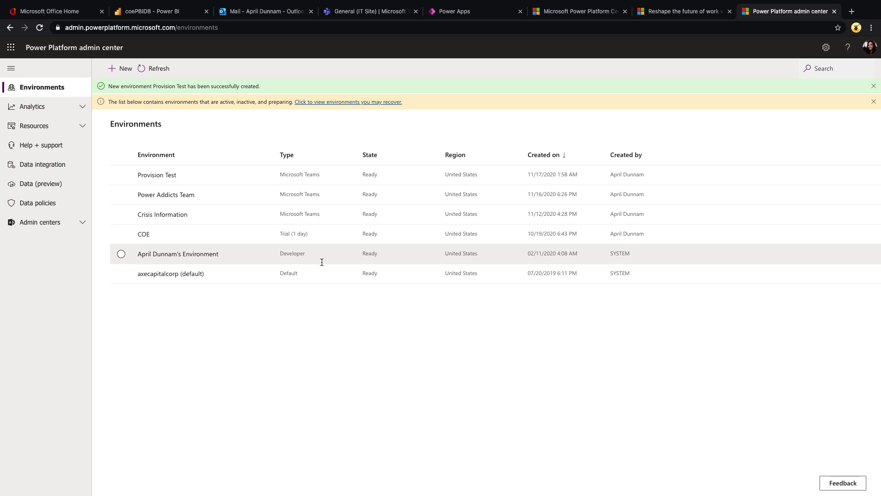
{"action": "left_click", "coordinate": [37, 106]}
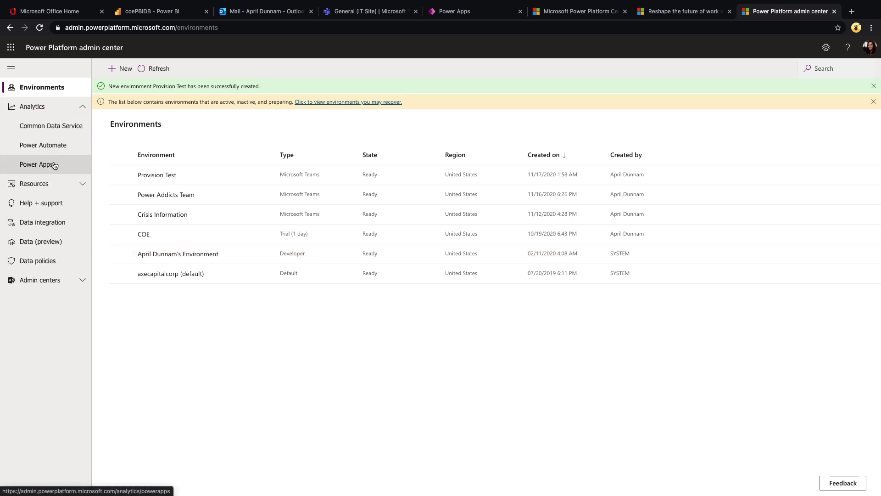
{"action": "left_click", "coordinate": [39, 164]}
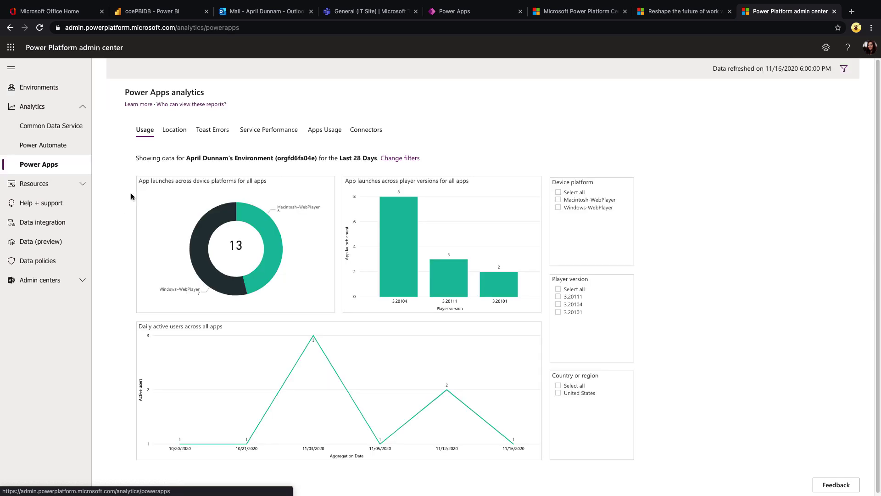
{"action": "left_click", "coordinate": [179, 131]}
{"action": "left_click", "coordinate": [252, 130]}
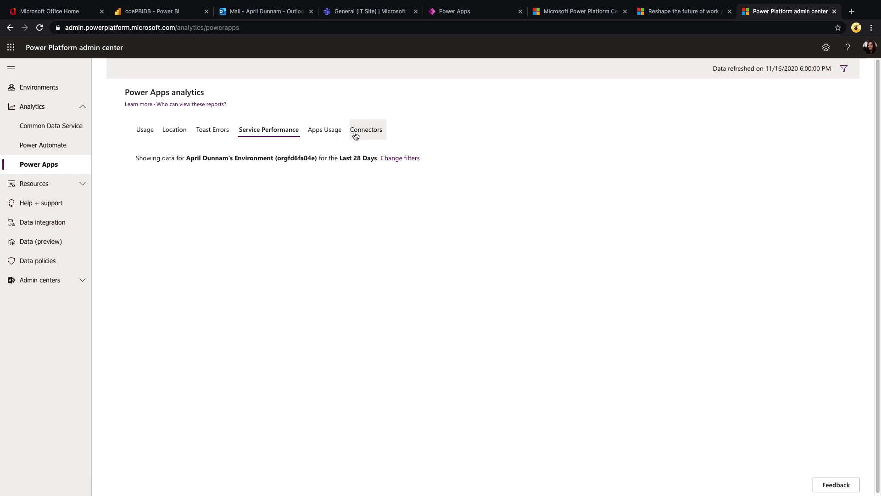
{"action": "key", "text": "ctrl+2"}
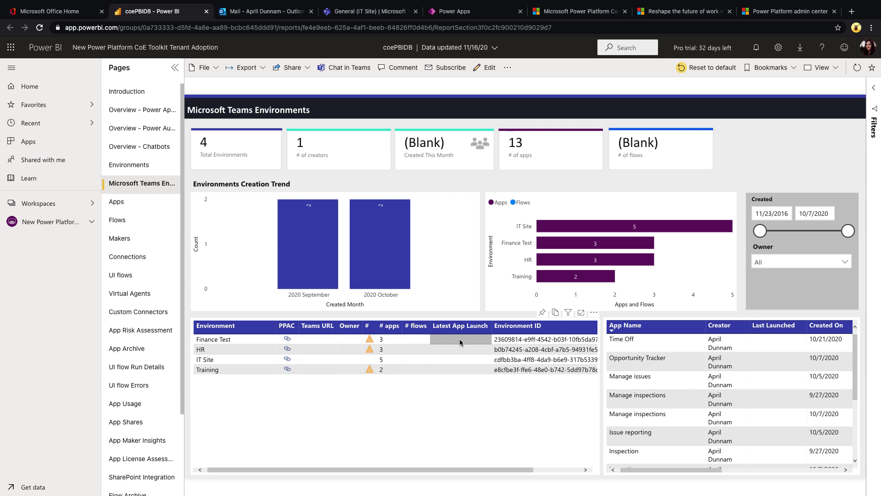
Step: Compare the Environments and Microsoft Teams Environments report pages, then return to the Power Apps solutions
{"action": "left_click_drag", "start_coordinate": [687, 471], "coordinate": [648, 468]}
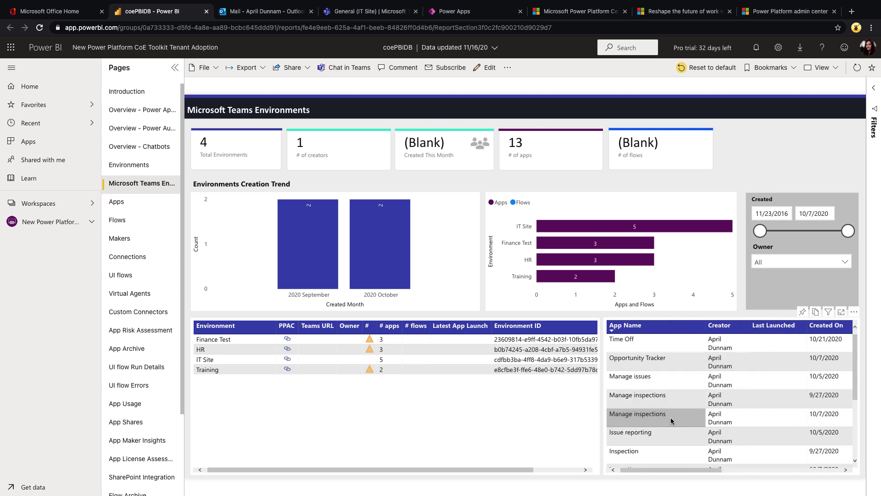
{"action": "left_click", "coordinate": [134, 168]}
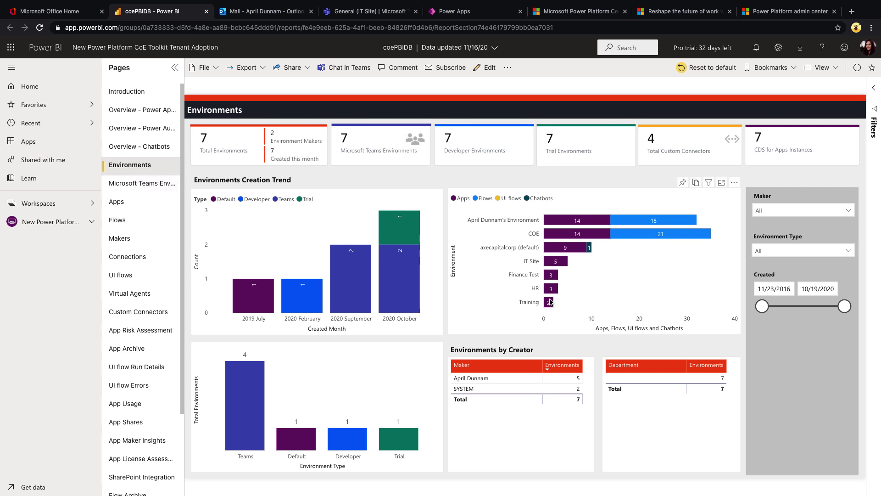
{"action": "left_click", "coordinate": [135, 185]}
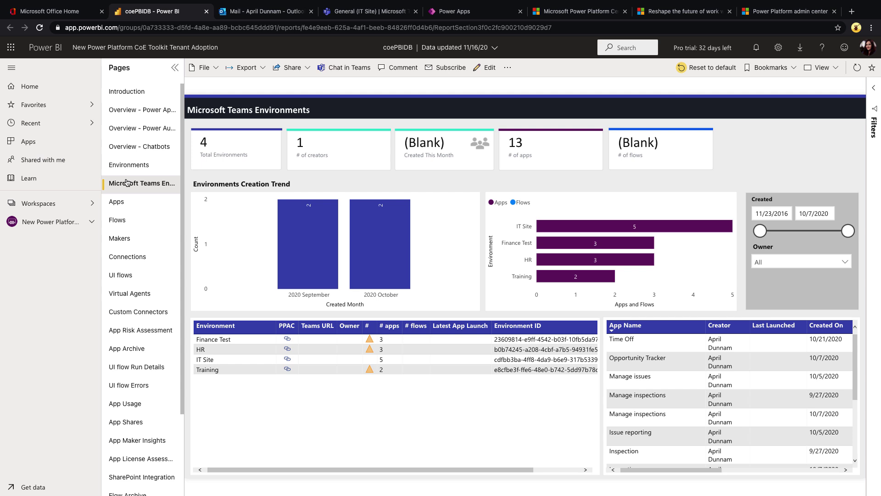
{"action": "left_click", "coordinate": [483, 17]}
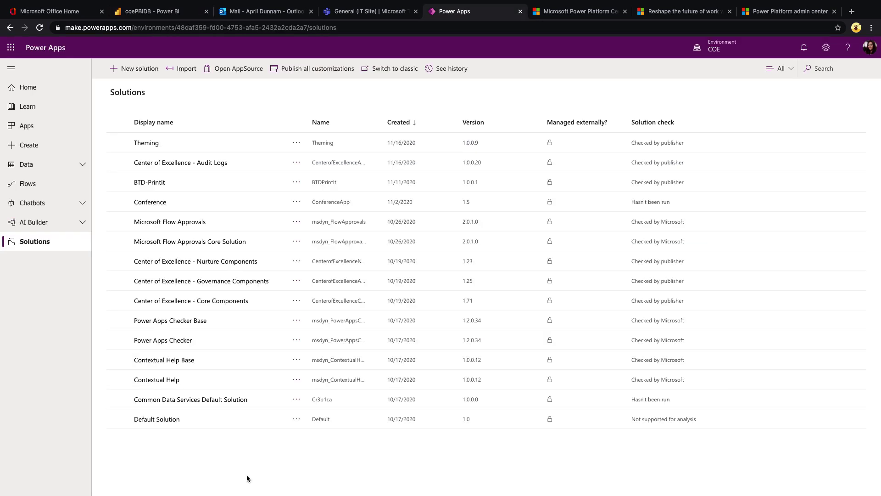
Step: Open Center of Excellence - Governance Components and glance at the Weekly Clean Up flow's actions menu
{"action": "left_click", "coordinate": [241, 282]}
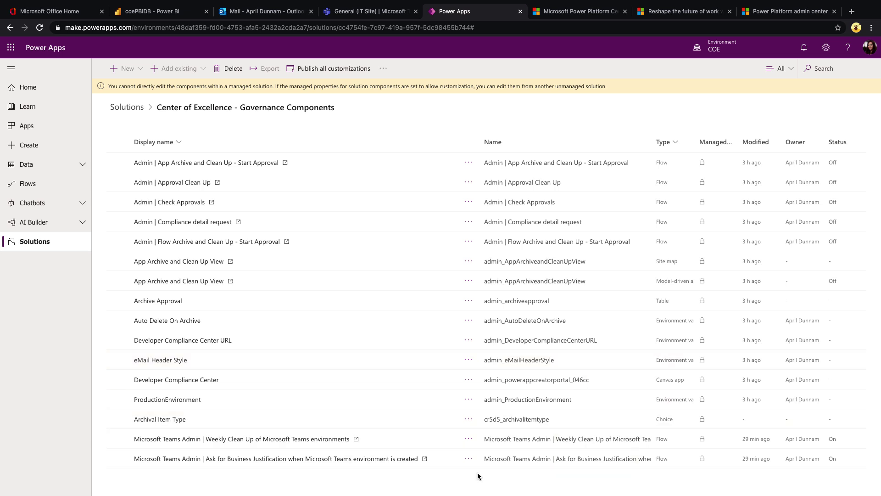
{"action": "left_click", "coordinate": [469, 439]}
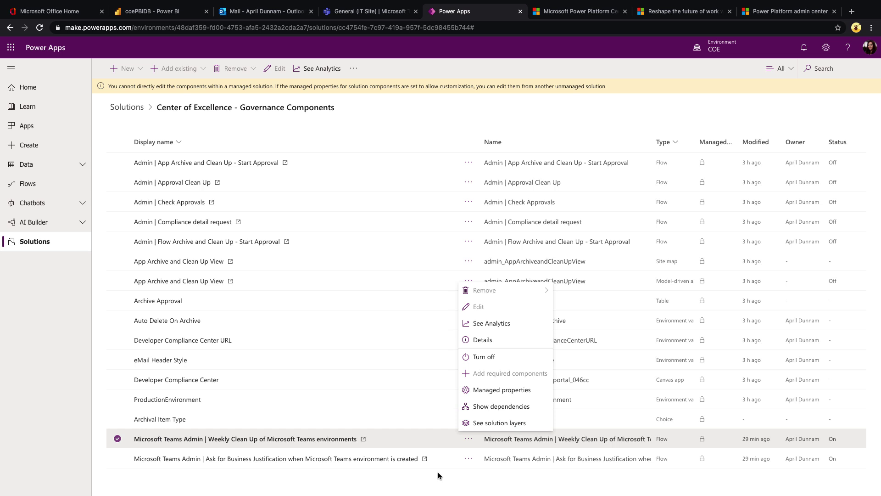
{"action": "left_click", "coordinate": [300, 476]}
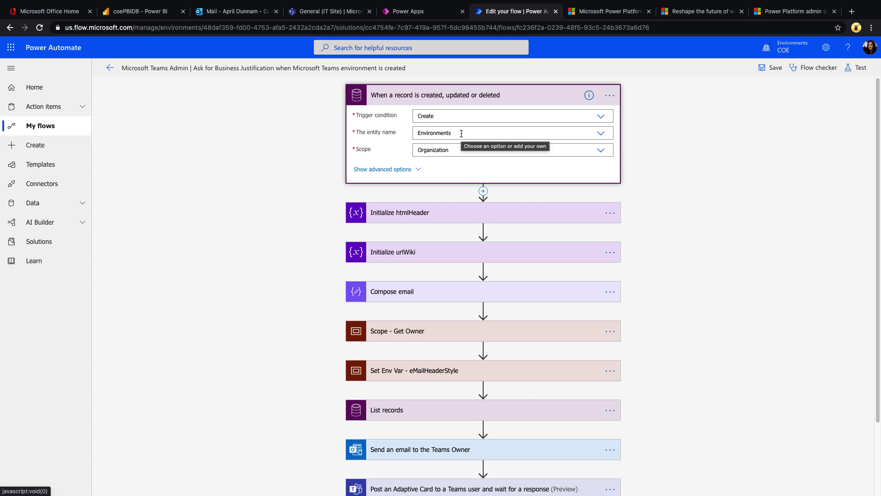
Step: Show the trigger's advanced options and select the admin_environmentsku field in its filter
{"action": "left_click", "coordinate": [383, 170]}
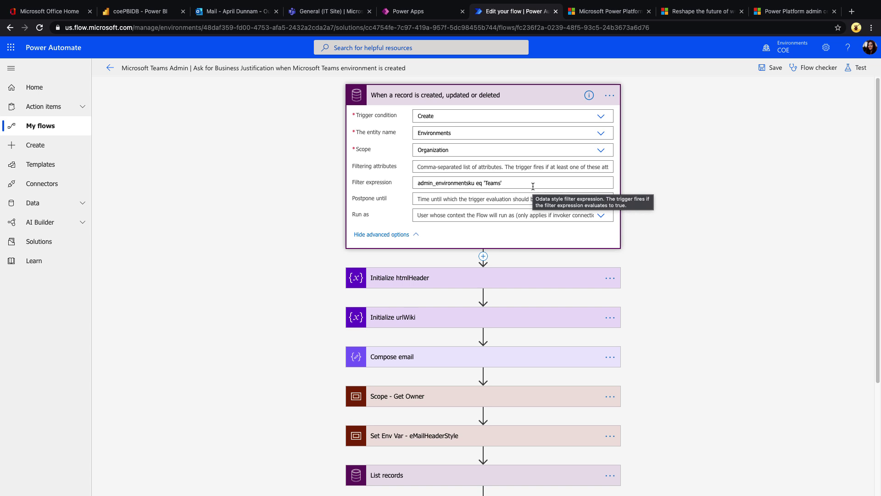
{"action": "left_click_drag", "start_coordinate": [465, 183], "coordinate": [475, 182]}
{"action": "double_click", "coordinate": [476, 182]}
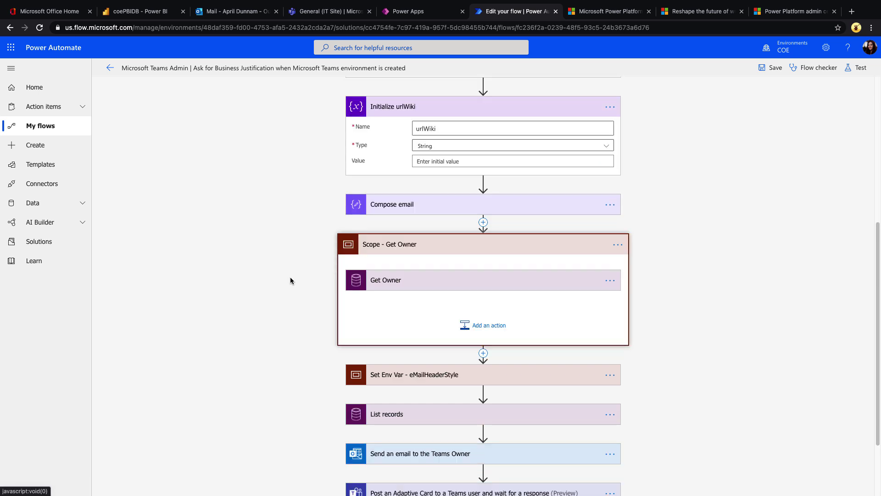
Step: Expand the Get Owner step and the 'Send an email to the Teams Owner' welcome email
{"action": "left_click", "coordinate": [406, 287]}
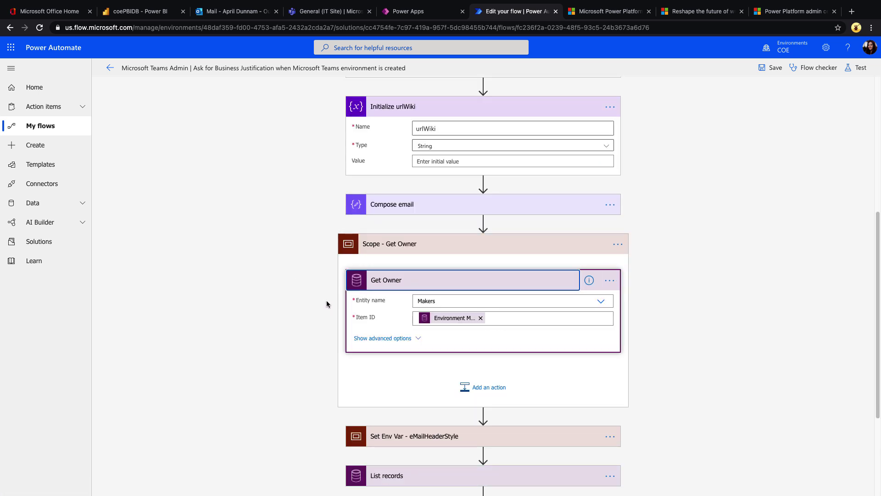
{"action": "scroll", "coordinate": [328, 303], "scroll_direction": "down", "scroll_amount": 1}
{"action": "scroll", "coordinate": [328, 302], "scroll_direction": "down", "scroll_amount": 2}
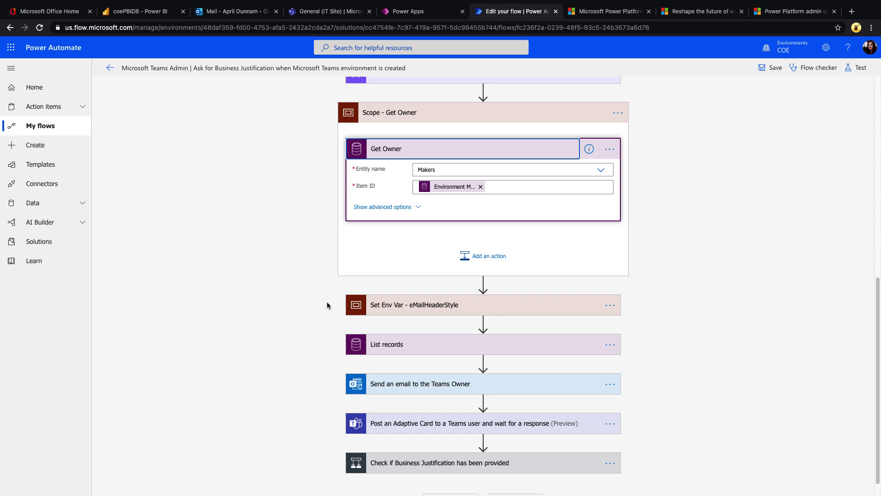
{"action": "left_click", "coordinate": [378, 303]}
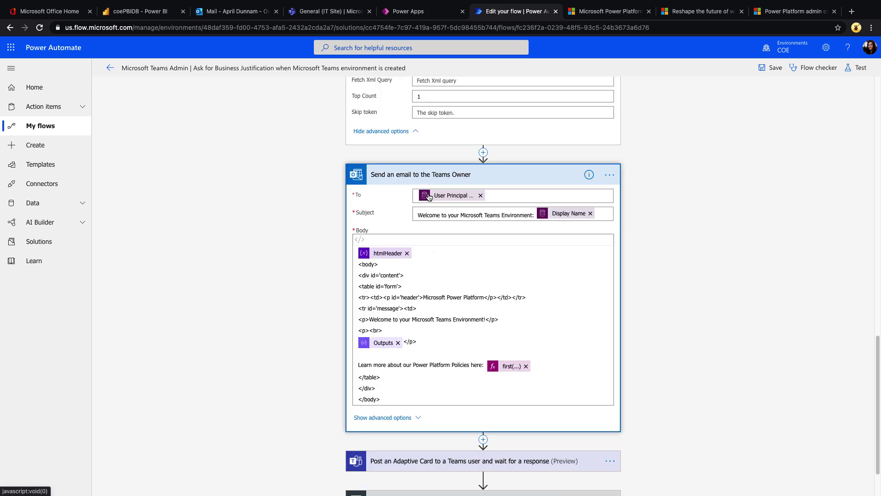
Step: Scroll past the Adaptive Card JSON and expand the Check if Business Justification condition
{"action": "scroll", "coordinate": [215, 344], "scroll_direction": "down", "scroll_amount": 1}
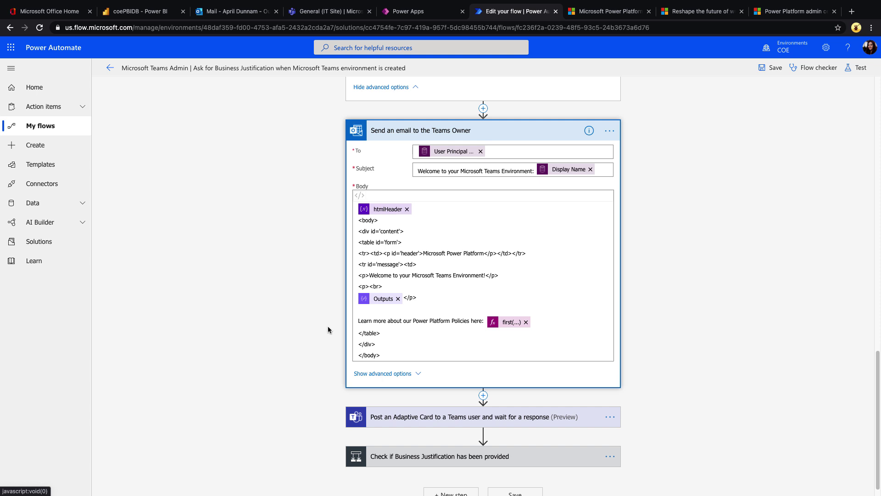
{"action": "scroll", "coordinate": [280, 363], "scroll_direction": "down", "scroll_amount": 6}
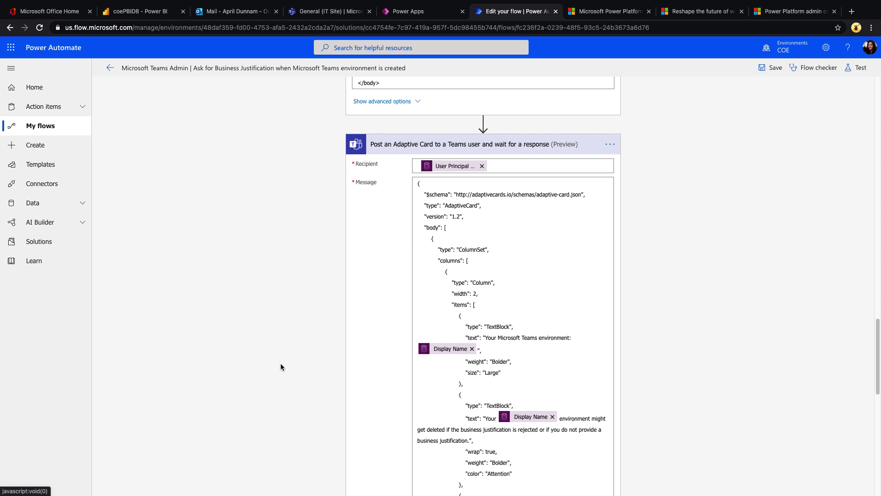
{"action": "scroll", "coordinate": [281, 366], "scroll_direction": "down", "scroll_amount": 4}
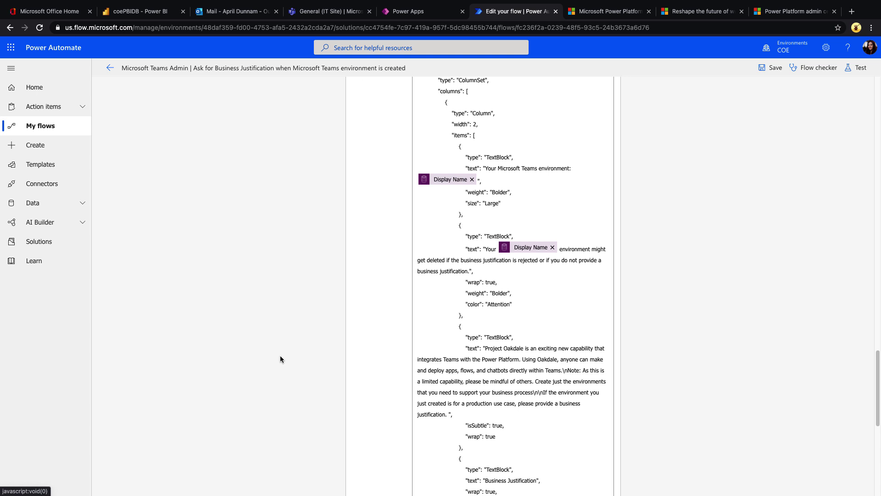
{"action": "scroll", "coordinate": [280, 356], "scroll_direction": "down", "scroll_amount": 1}
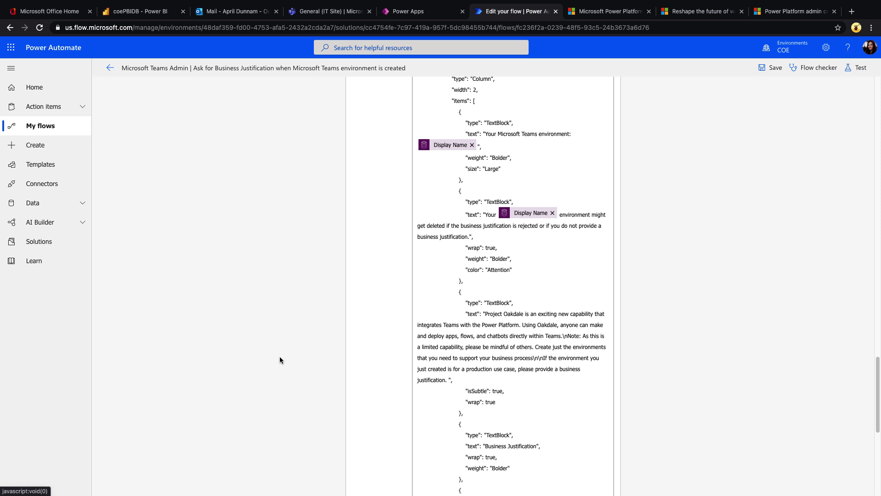
{"action": "scroll", "coordinate": [280, 360], "scroll_direction": "down", "scroll_amount": 6}
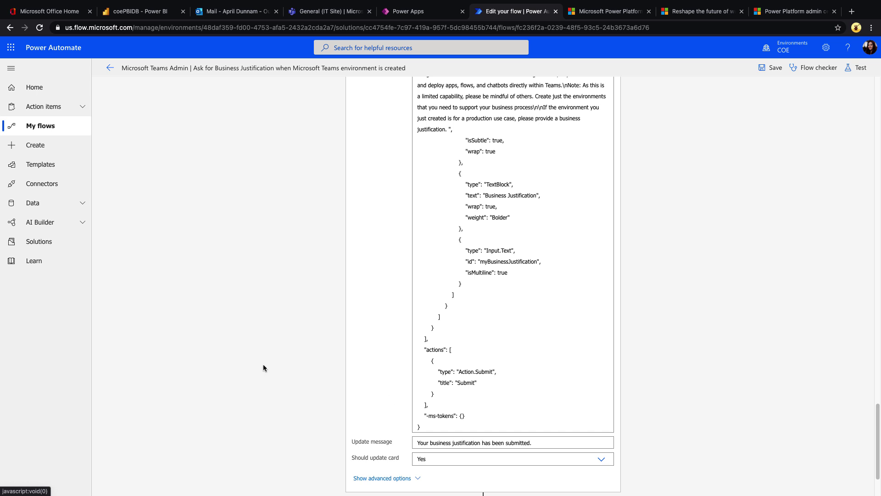
{"action": "scroll", "coordinate": [263, 365], "scroll_direction": "down", "scroll_amount": 2}
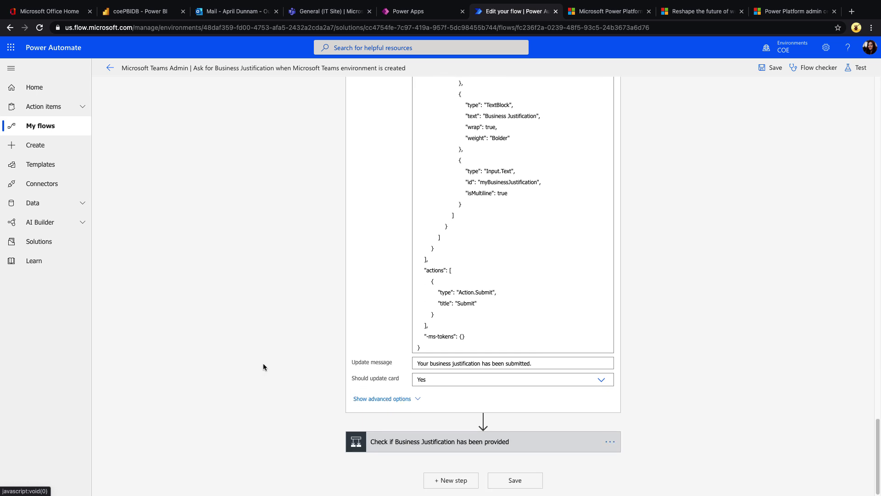
{"action": "left_click", "coordinate": [425, 443]}
{"action": "scroll", "coordinate": [270, 367], "scroll_direction": "down", "scroll_amount": 4}
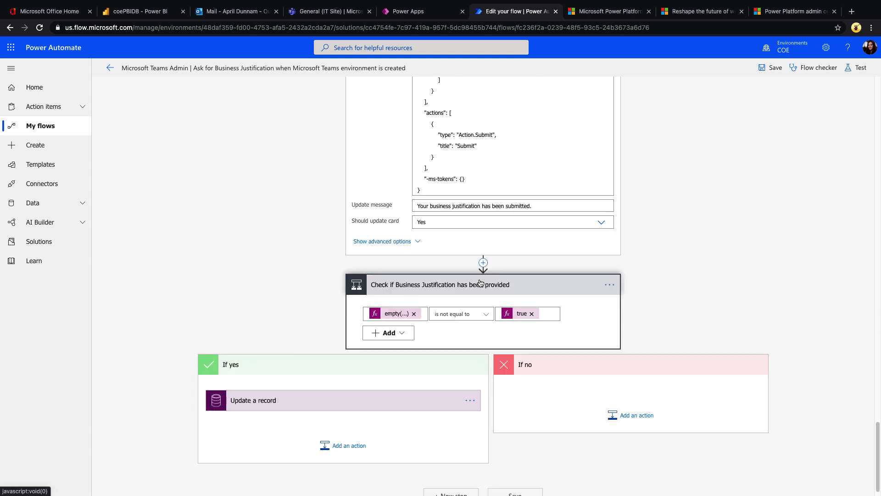
Step: Expand the yes-branch Update a record step showing Maker Requirement - Business Justification mapping
{"action": "left_click", "coordinate": [335, 406]}
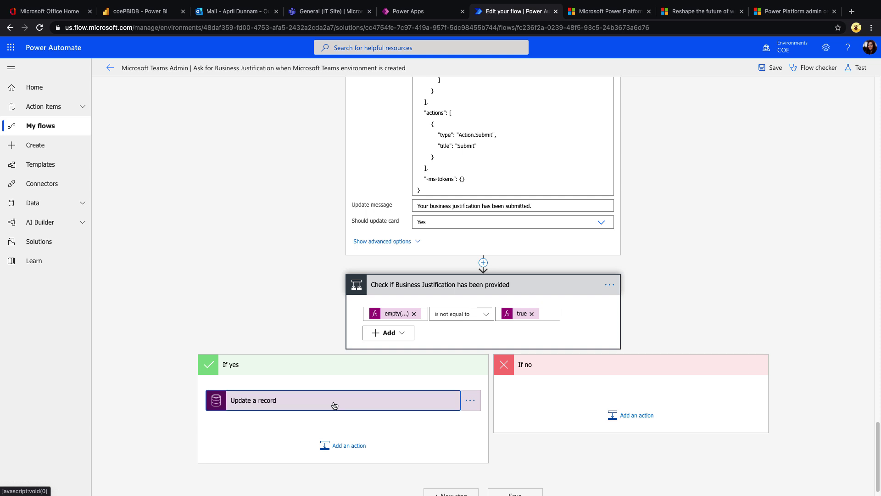
{"action": "left_click", "coordinate": [236, 382]}
{"action": "scroll", "coordinate": [224, 325], "scroll_direction": "down", "scroll_amount": 10}
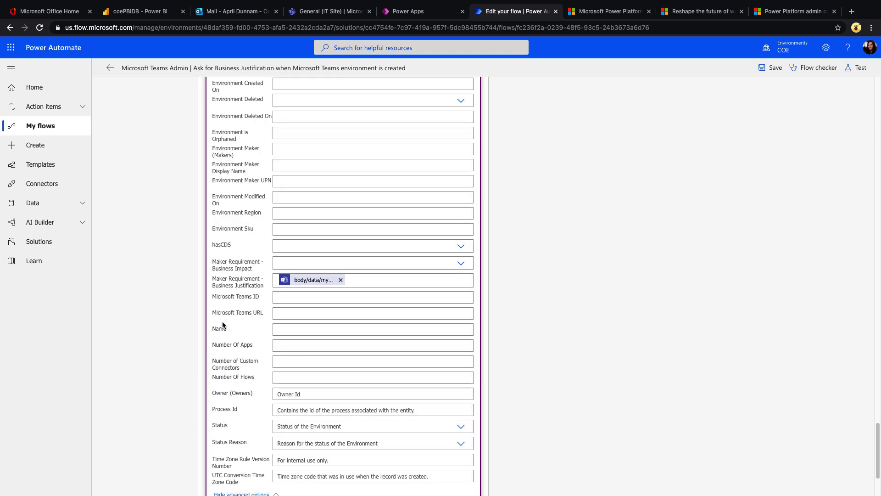
{"action": "scroll", "coordinate": [224, 325], "scroll_direction": "up", "scroll_amount": 5}
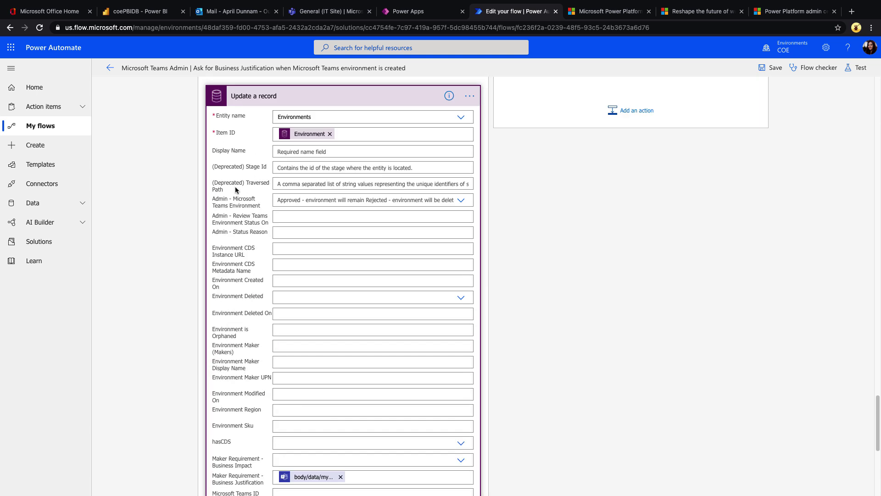
{"action": "scroll", "coordinate": [220, 310], "scroll_direction": "down", "scroll_amount": 5}
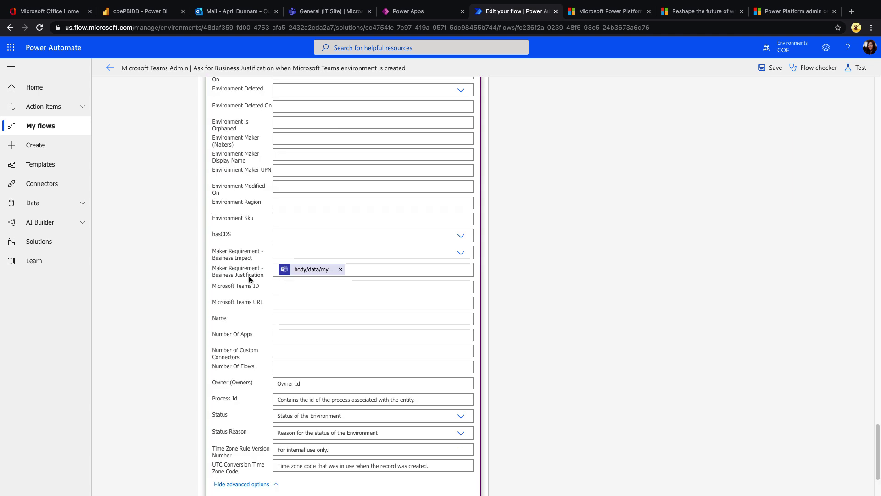
{"action": "scroll", "coordinate": [239, 365], "scroll_direction": "down", "scroll_amount": 3}
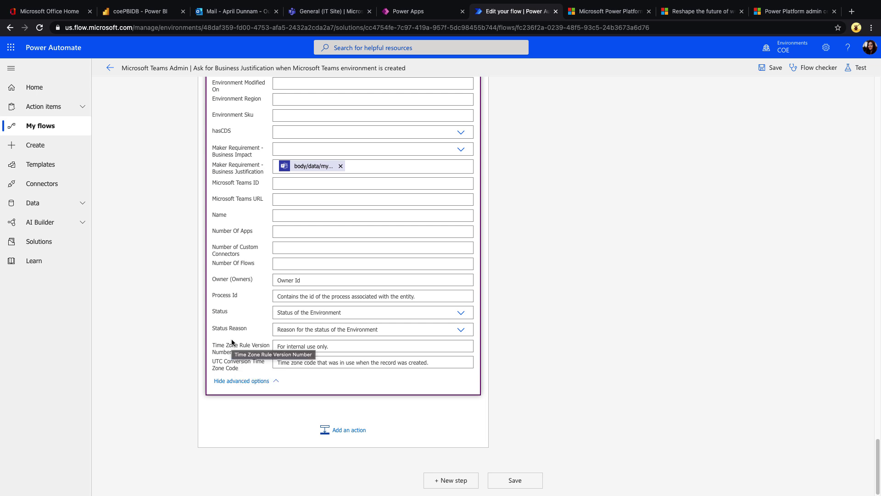
{"action": "scroll", "coordinate": [231, 336], "scroll_direction": "up", "scroll_amount": 8}
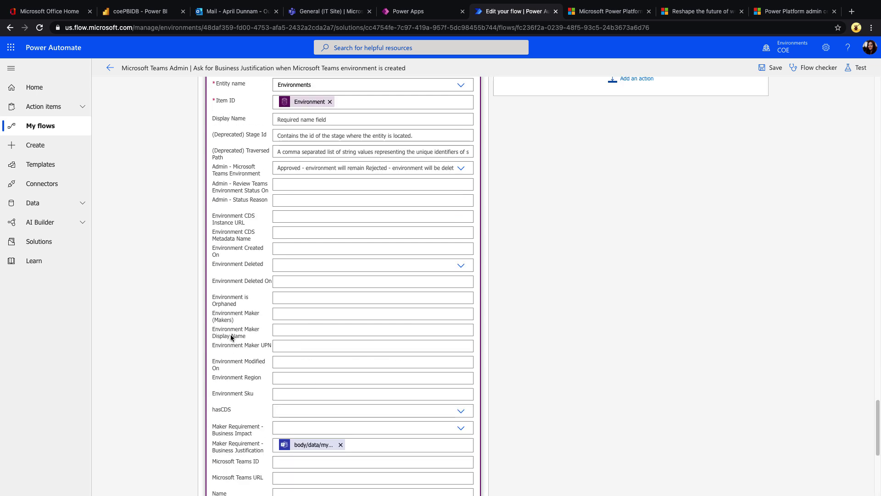
{"action": "scroll", "coordinate": [231, 336], "scroll_direction": "down", "scroll_amount": 1}
{"action": "scroll", "coordinate": [232, 340], "scroll_direction": "down", "scroll_amount": 5}
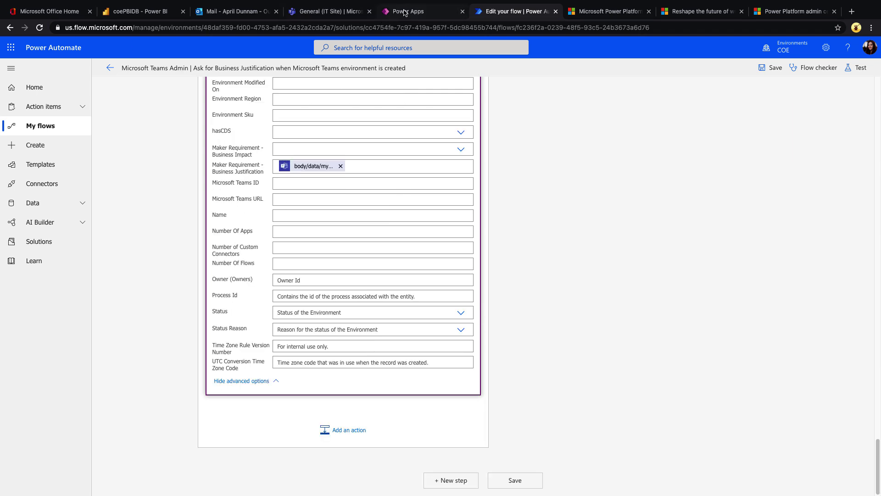
Step: Install the Issue Reporting template from Power Apps in Teams into test7's General channel
{"action": "left_click", "coordinate": [324, 11]}
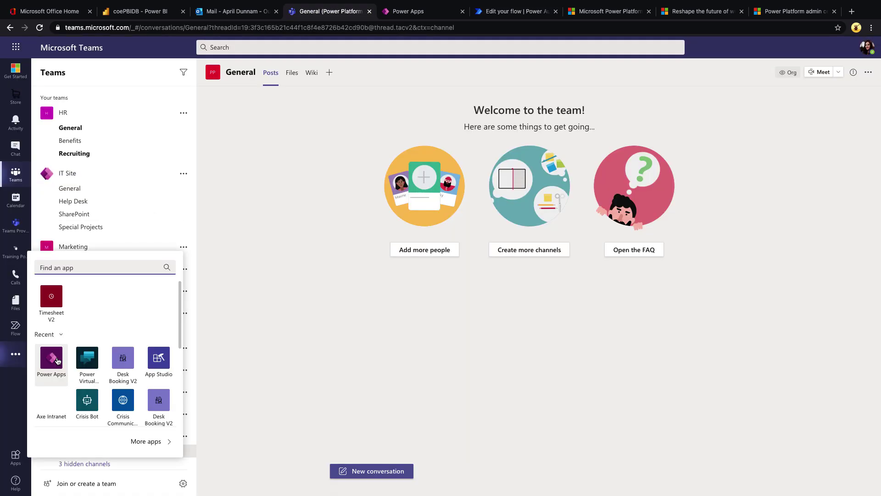
{"action": "left_click", "coordinate": [57, 361]}
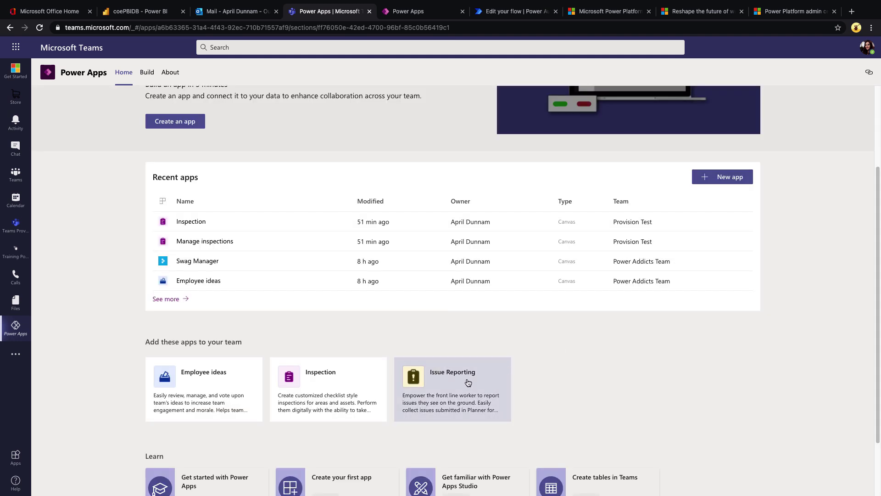
{"action": "left_click", "coordinate": [467, 382]}
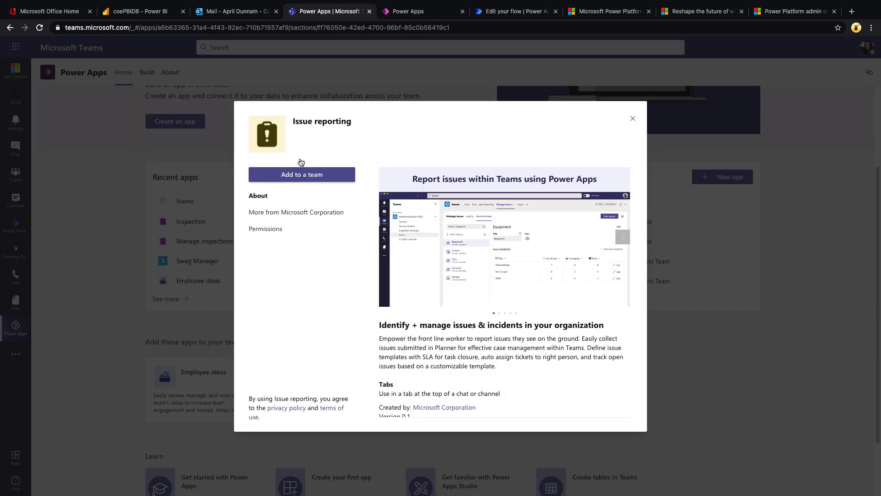
{"action": "left_click", "coordinate": [296, 175]}
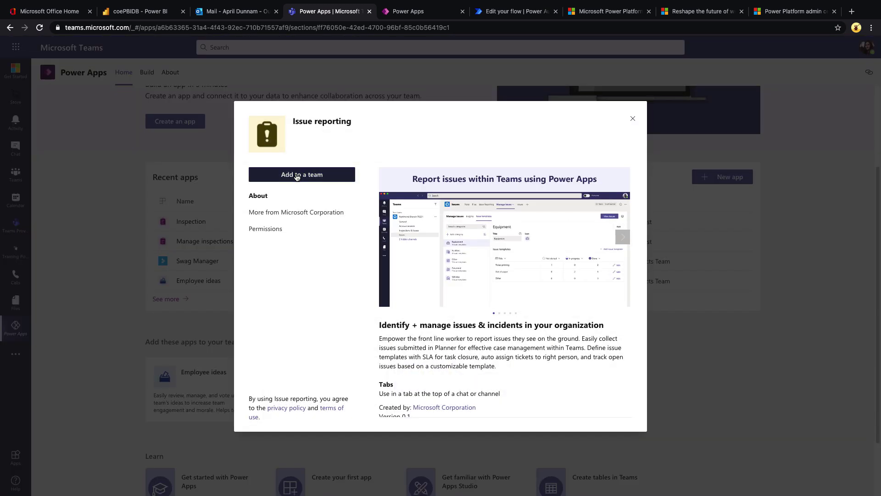
{"action": "type", "text": "tes"}
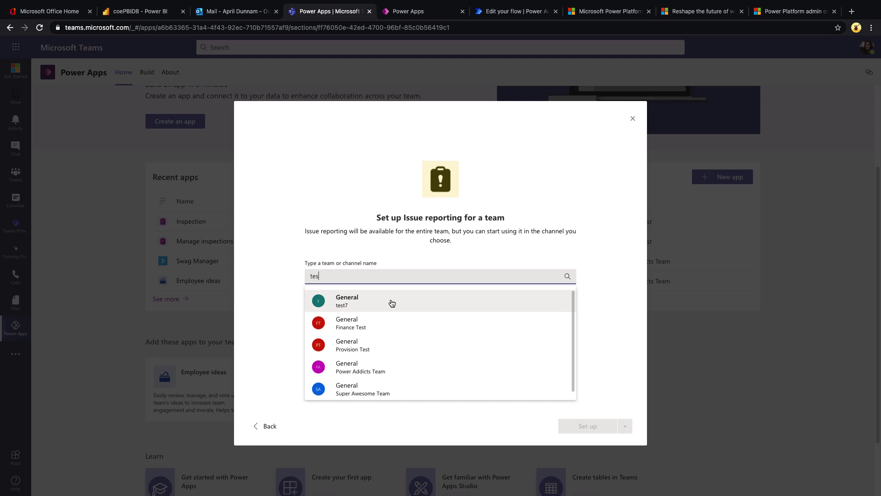
{"action": "left_click", "coordinate": [392, 303]}
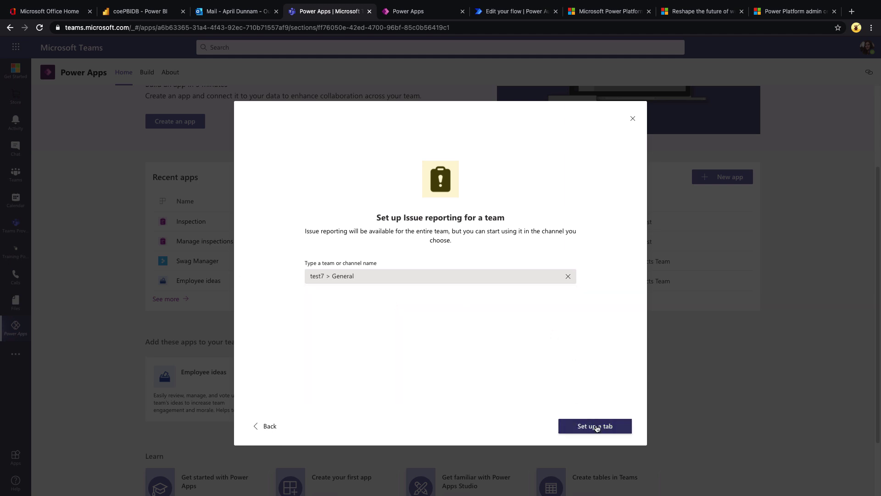
{"action": "left_click", "coordinate": [596, 427]}
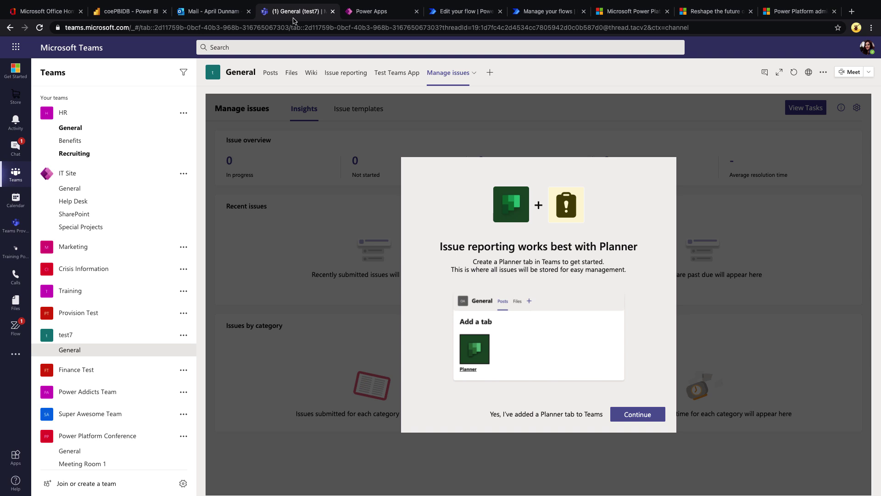
Step: Read the latest test7 welcome email in Outlook, then return to test7's General channel in Teams
{"action": "left_click", "coordinate": [211, 12]}
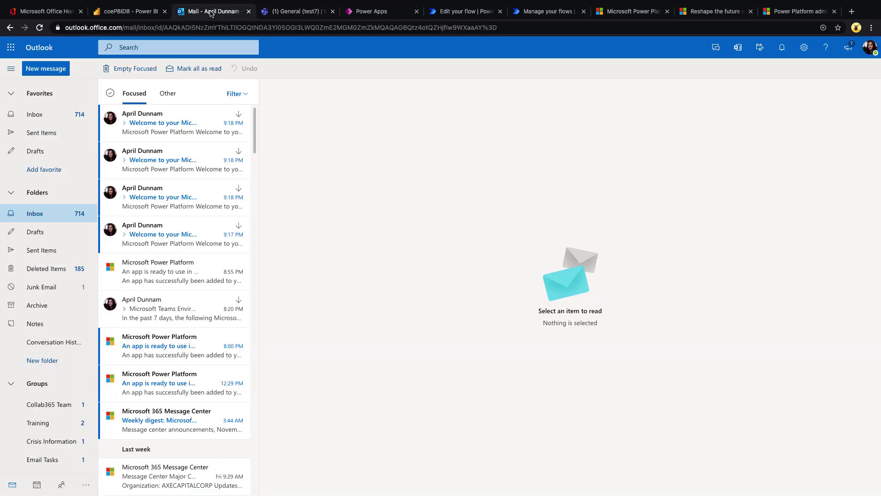
{"action": "left_click", "coordinate": [240, 122]}
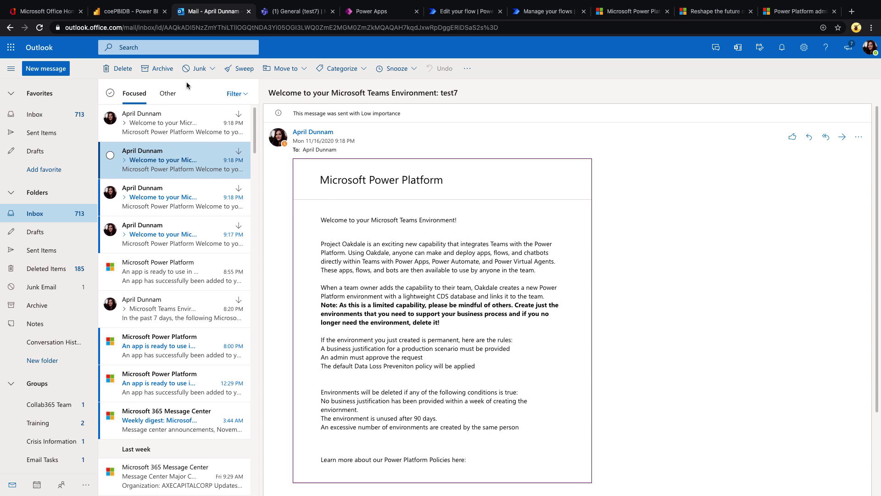
{"action": "left_click", "coordinate": [301, 17]}
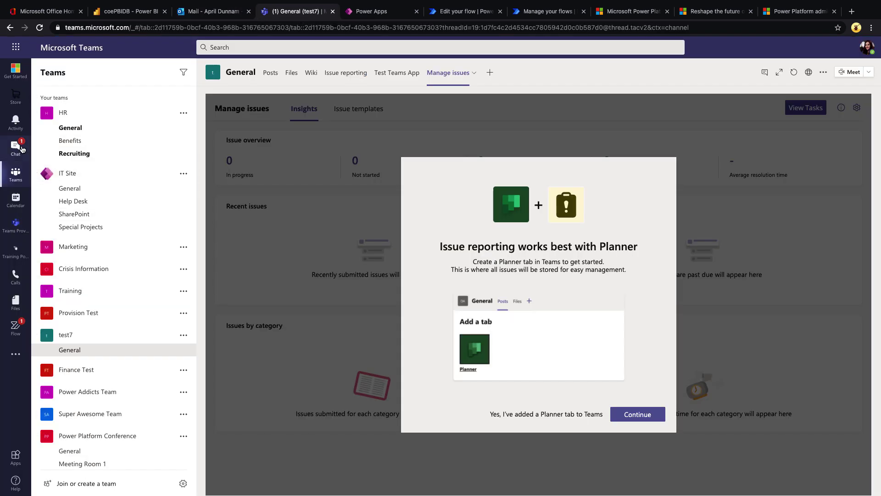
Step: Submit 'I need this environment for a mission critical appp' as the Provision Test justification to the Flow bot
{"action": "left_click", "coordinate": [16, 147]}
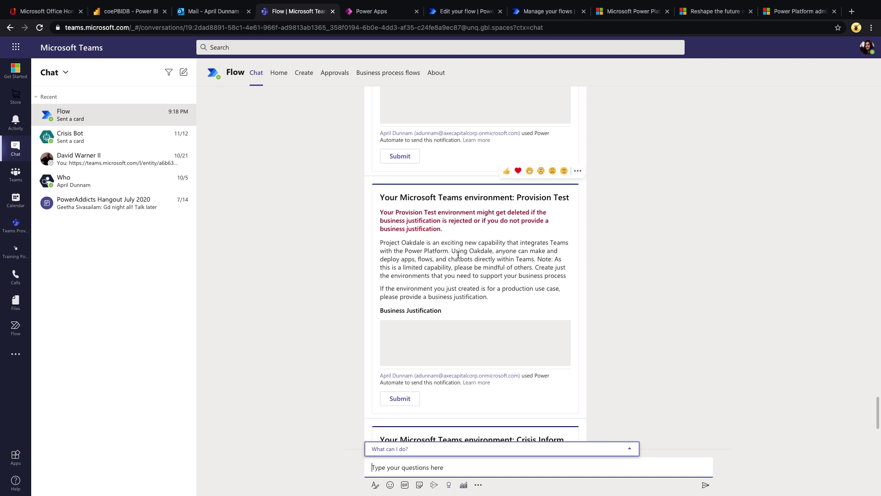
{"action": "left_click", "coordinate": [453, 347]}
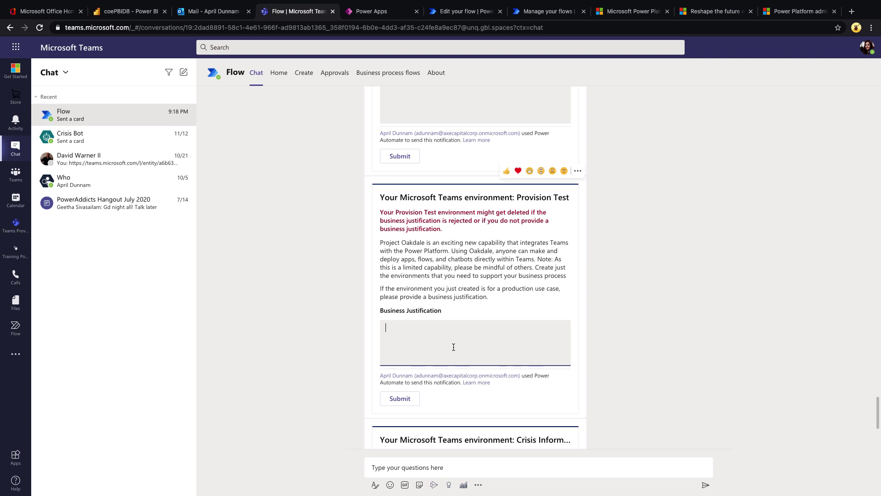
{"action": "type", "text": "I need this environment for a mission critical appp"}
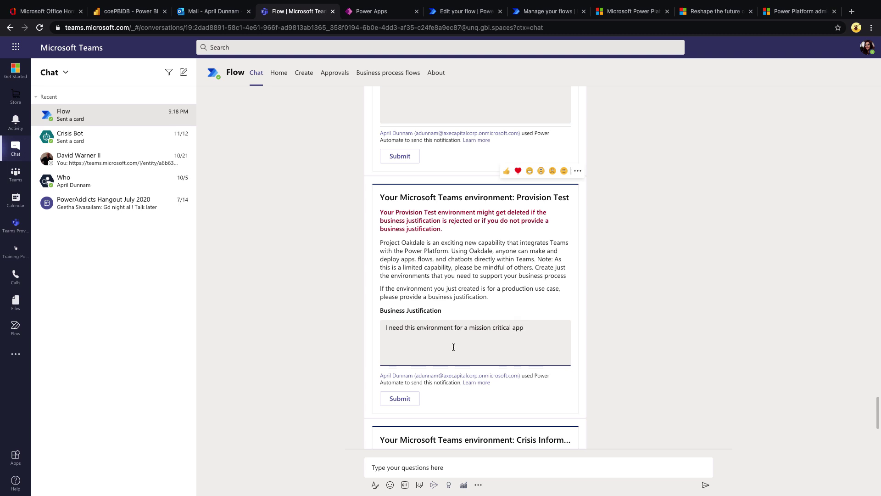
{"action": "left_click", "coordinate": [400, 398]}
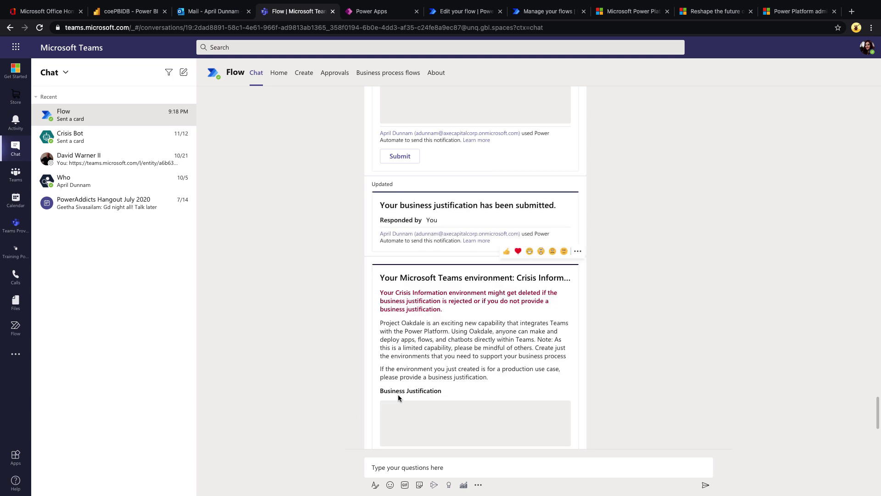
{"action": "key", "text": "ctrl+7"}
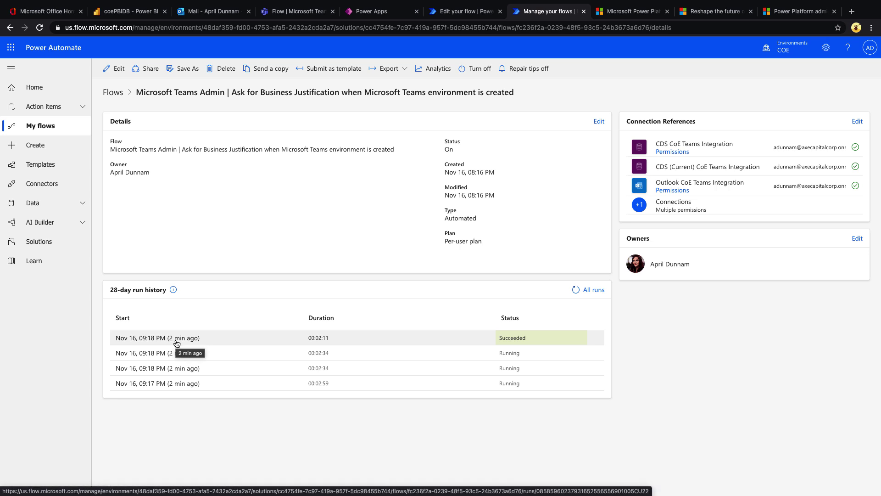
Step: Review the most recent succeeded run's steps, then switch to the Governance Components solution in Power Apps
{"action": "left_click", "coordinate": [176, 340]}
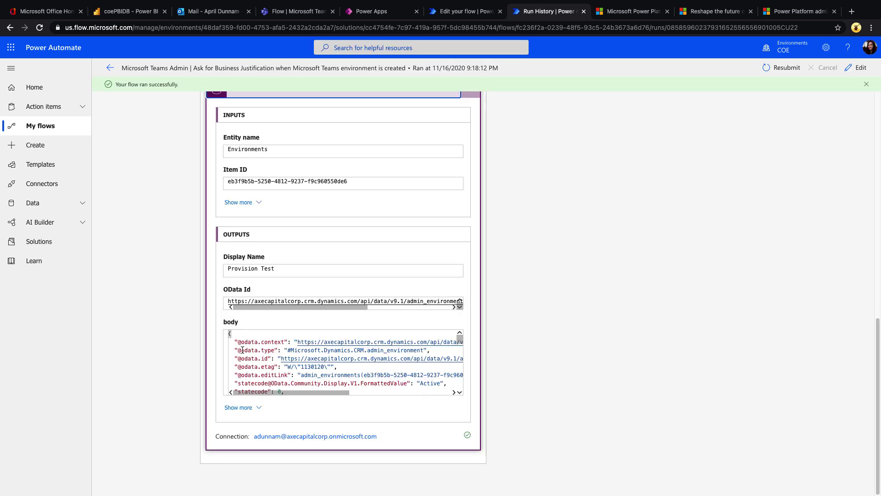
{"action": "scroll", "coordinate": [331, 330], "scroll_direction": "up", "scroll_amount": 5}
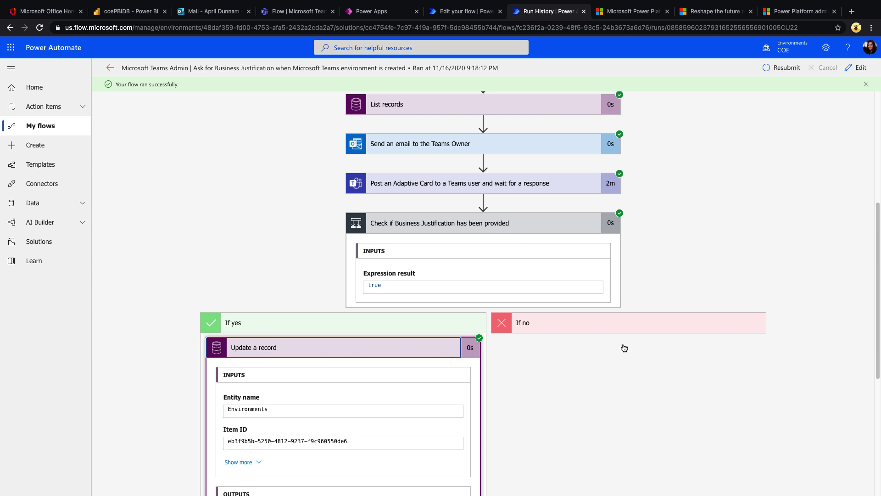
{"action": "left_click", "coordinate": [369, 12]}
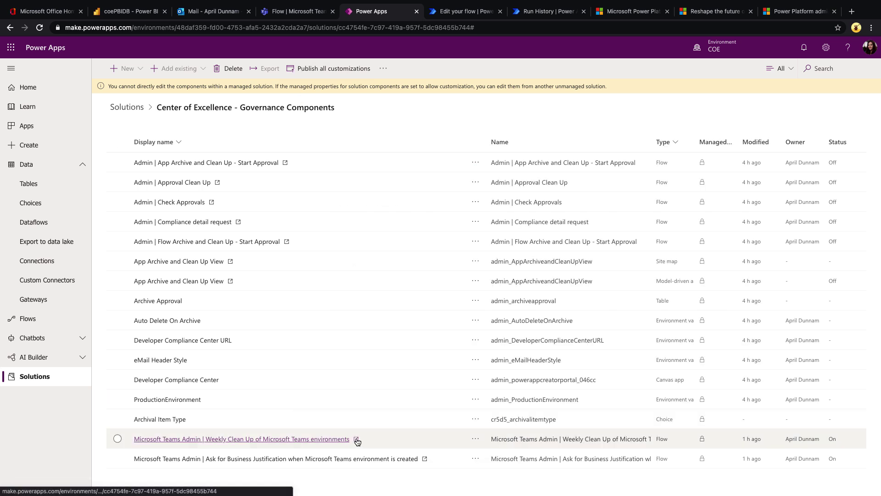
Step: Open the Weekly Clean Up of Microsoft Teams environments flow in the designer
{"action": "left_click", "coordinate": [358, 439]}
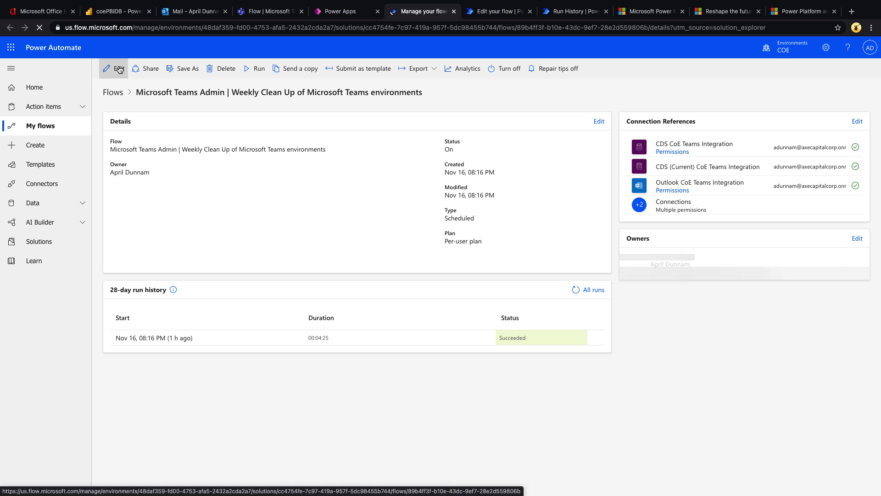
{"action": "left_click", "coordinate": [119, 70]}
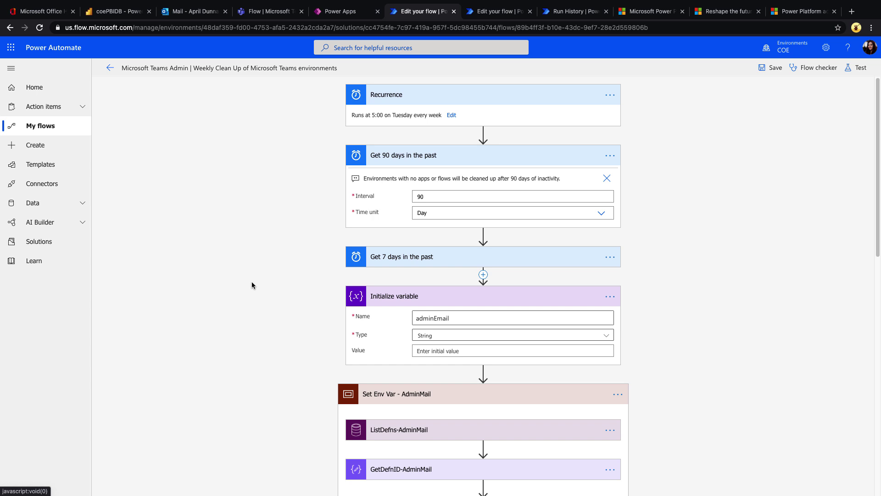
Step: Show the List 7 day environments advanced options and expand the Is Business Justification Empty step
{"action": "scroll", "coordinate": [252, 294], "scroll_direction": "down", "scroll_amount": 10}
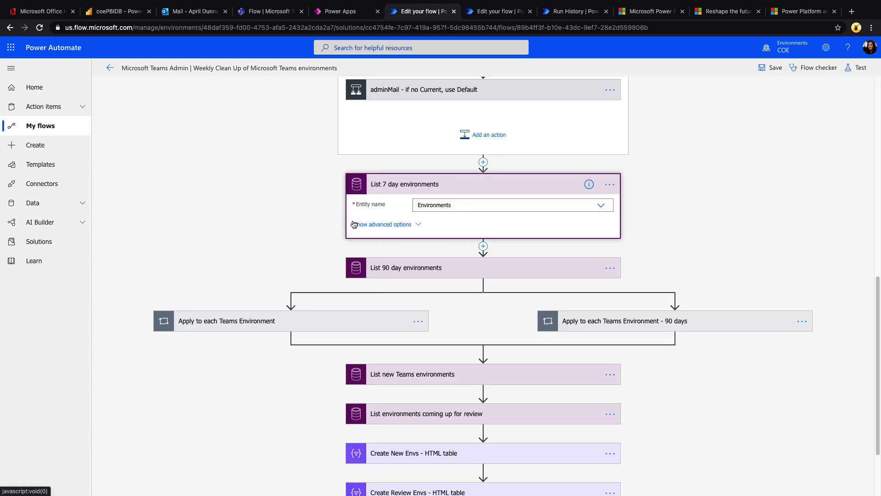
{"action": "left_click", "coordinate": [371, 225]}
{"action": "scroll", "coordinate": [253, 278], "scroll_direction": "up", "scroll_amount": 5}
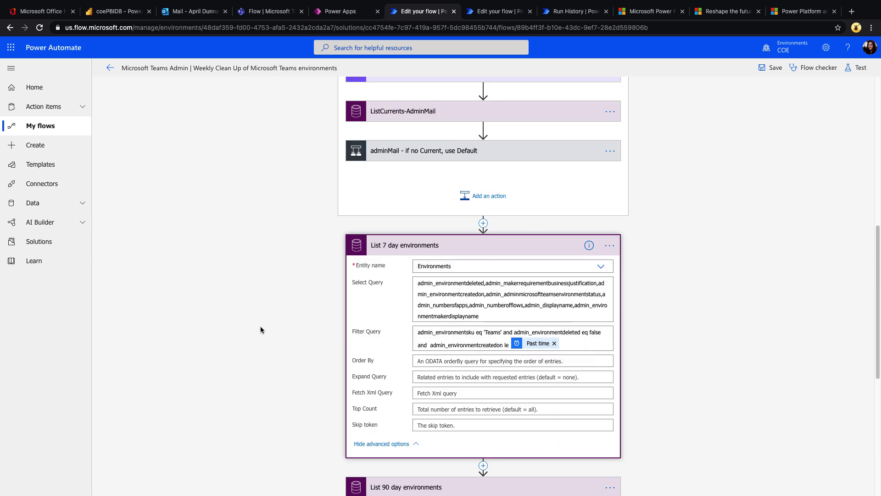
{"action": "scroll", "coordinate": [261, 330], "scroll_direction": "down", "scroll_amount": 7}
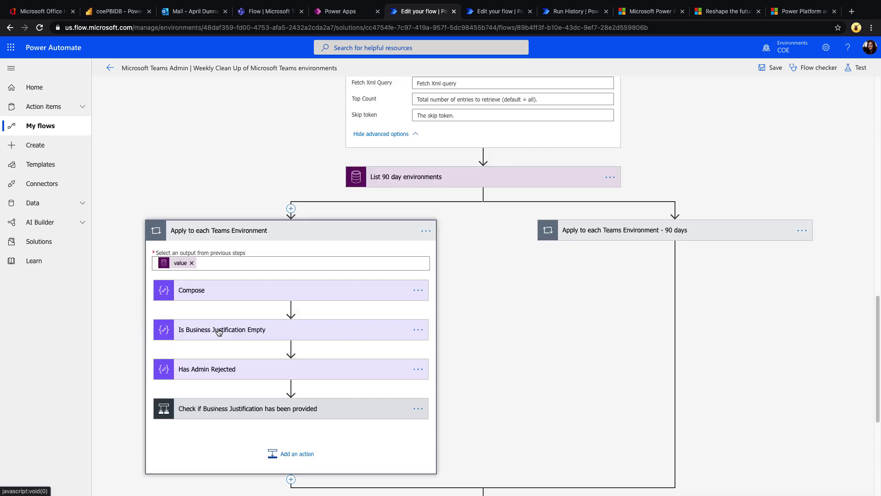
{"action": "left_click", "coordinate": [219, 331]}
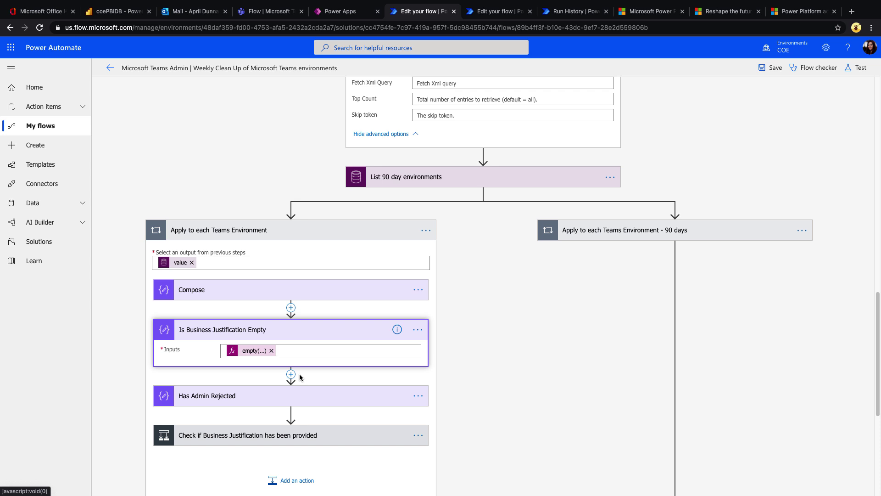
Step: Expand the Check if Business Justification has been provided condition
{"action": "scroll", "coordinate": [308, 373], "scroll_direction": "up", "scroll_amount": 5}
{"action": "scroll", "coordinate": [321, 373], "scroll_direction": "down", "scroll_amount": 10}
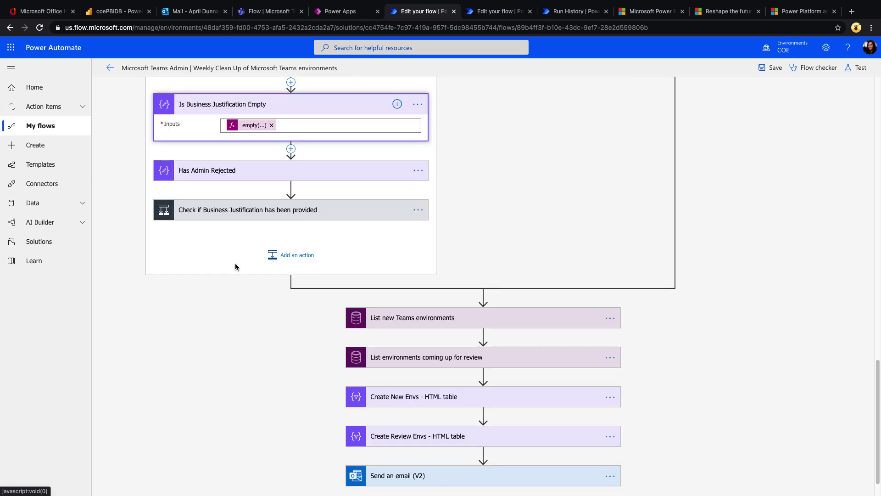
{"action": "left_click", "coordinate": [221, 210]}
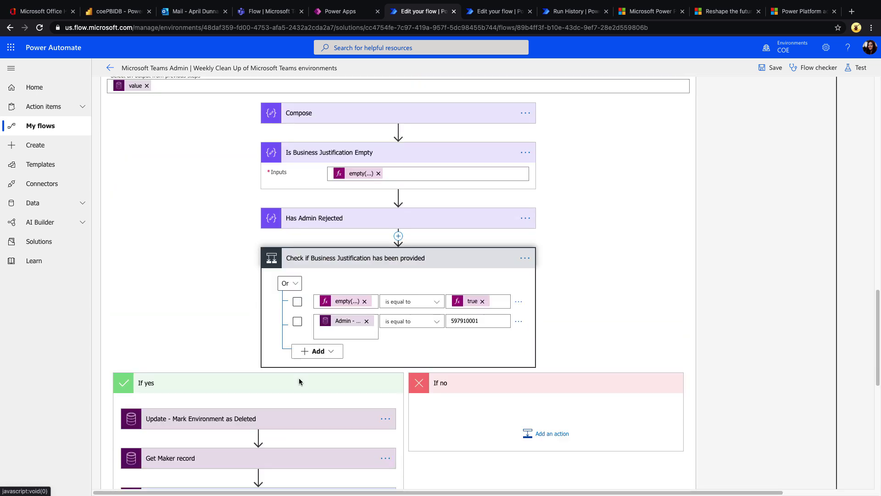
{"action": "scroll", "coordinate": [299, 379], "scroll_direction": "down", "scroll_amount": 5}
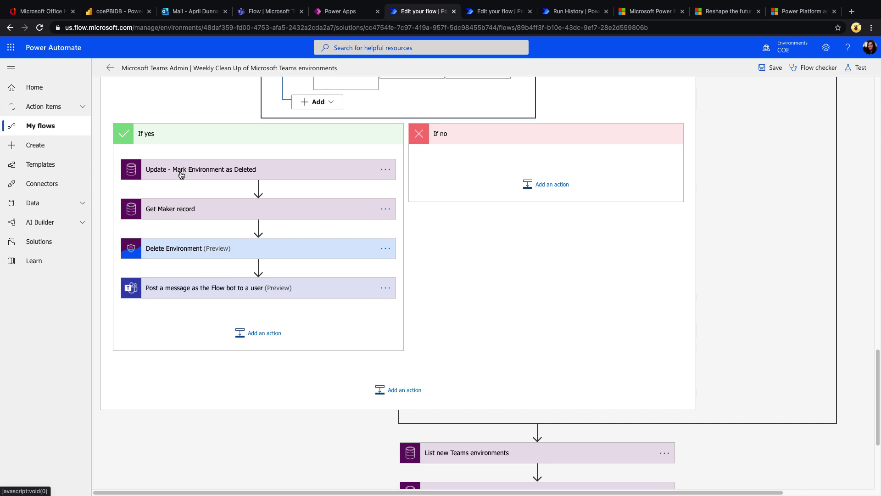
Step: Inspect the Mark Environment as Deleted update fields and owner message, then view the Power BI report
{"action": "left_click", "coordinate": [180, 175]}
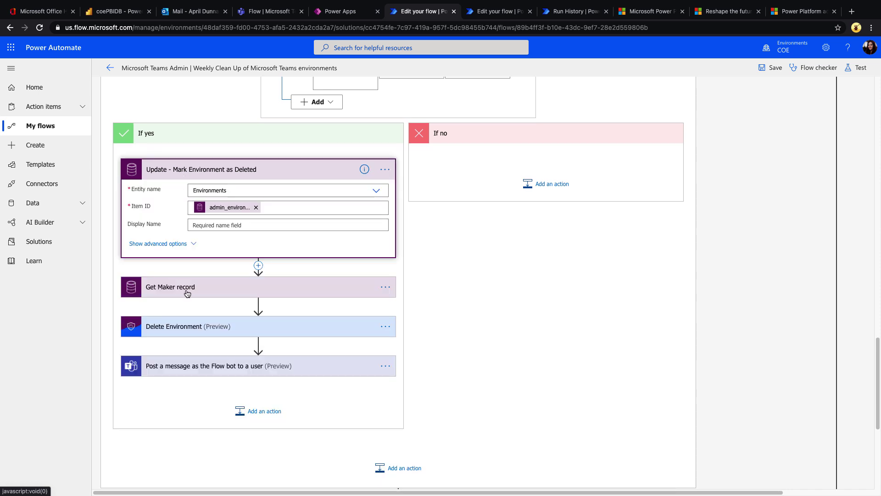
{"action": "left_click", "coordinate": [168, 244]}
{"action": "scroll", "coordinate": [160, 263], "scroll_direction": "down", "scroll_amount": 6}
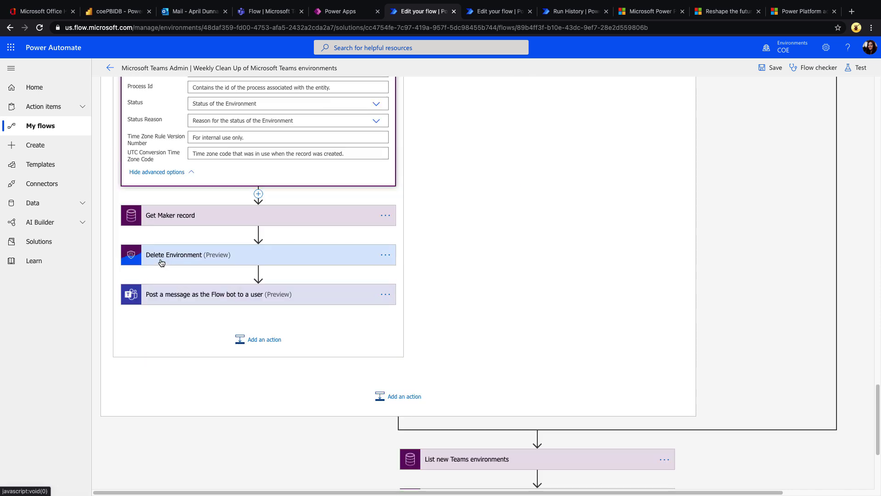
{"action": "left_click", "coordinate": [155, 300]}
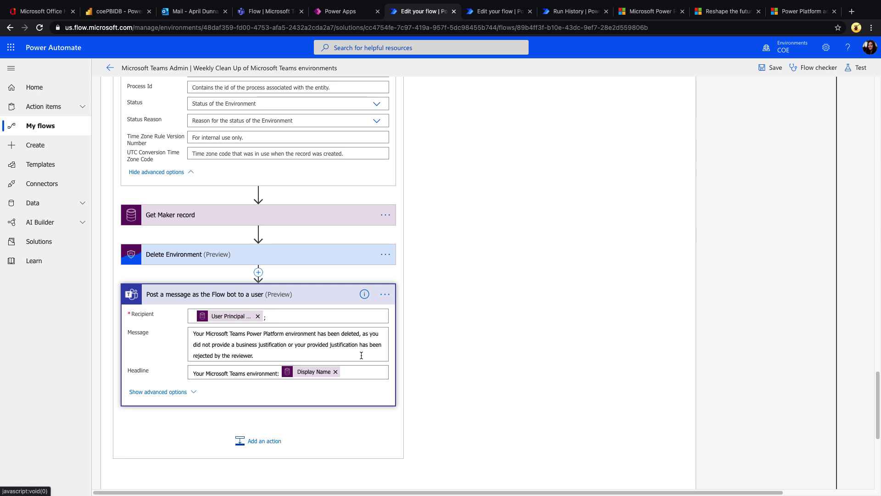
{"action": "left_click", "coordinate": [96, 12]}
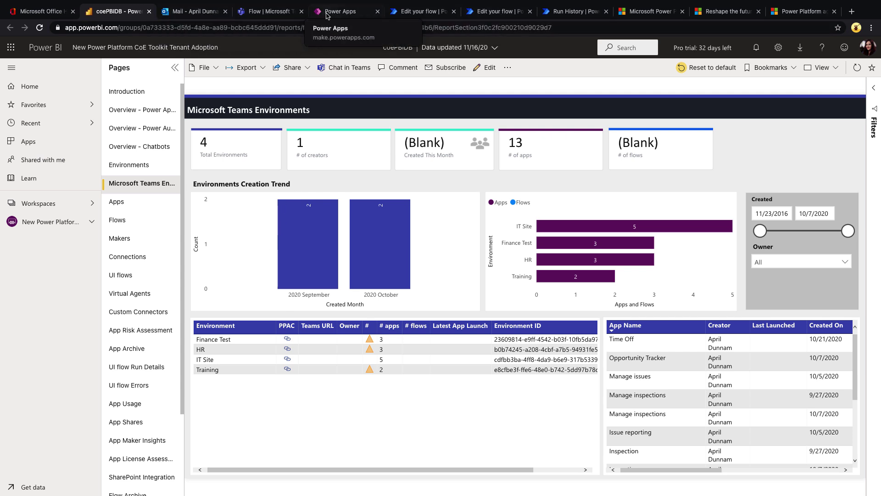
Step: Return to the Flow bot's test7 deletion-warning card in Microsoft Teams
{"action": "left_click", "coordinate": [268, 11]}
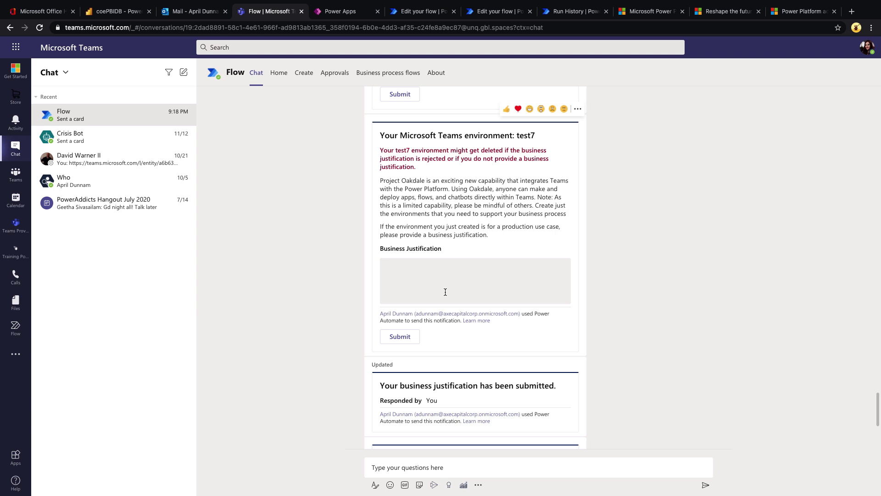
Step: Return to the Weekly Clean Up flow designer showing the environment-deleted message step
{"action": "key", "text": "ctrl+6"}
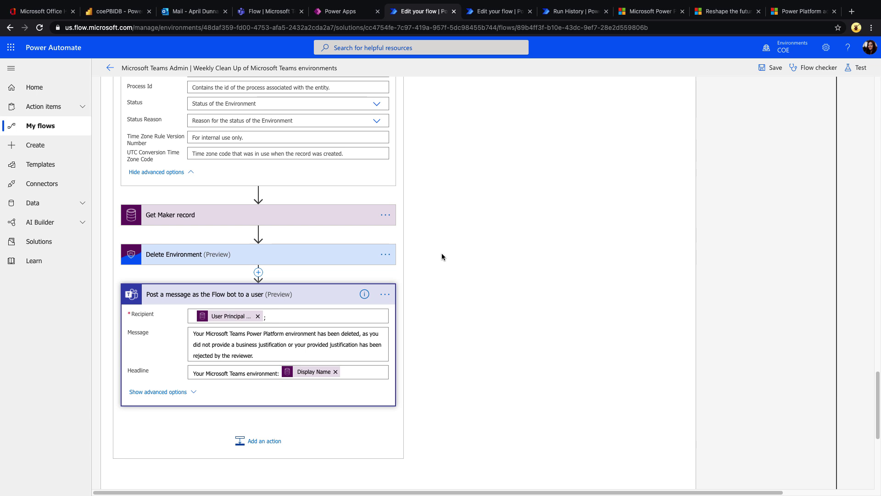